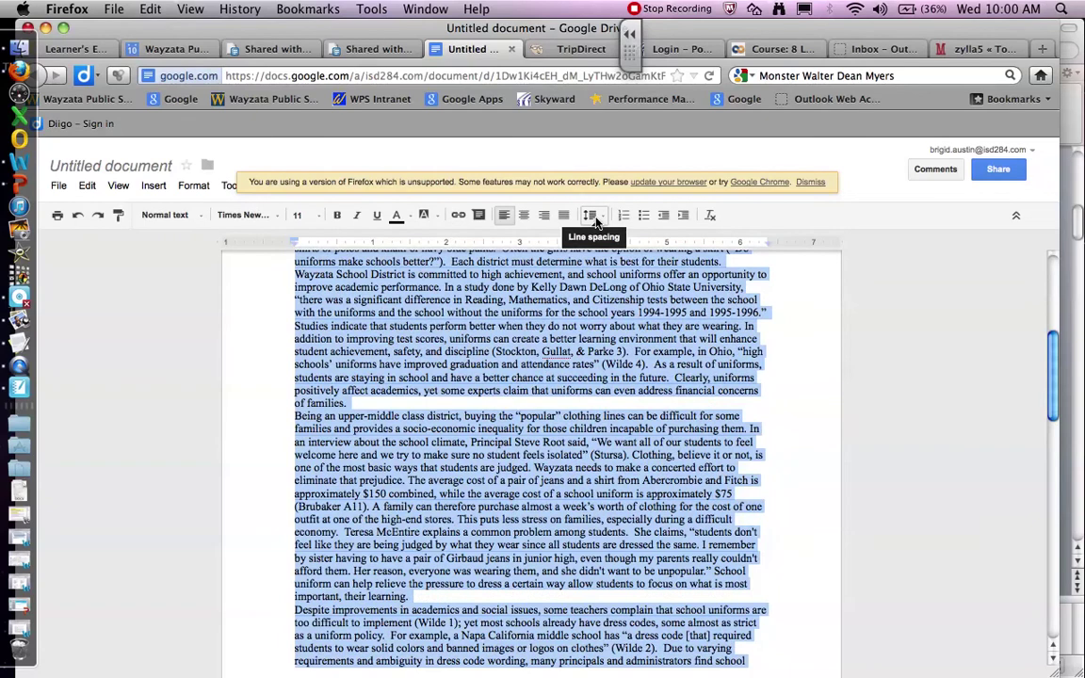
Step: Set the whole essay to 2.0 line spacing, then bring the PowerPoint guidelines forward
left_click(594, 216)
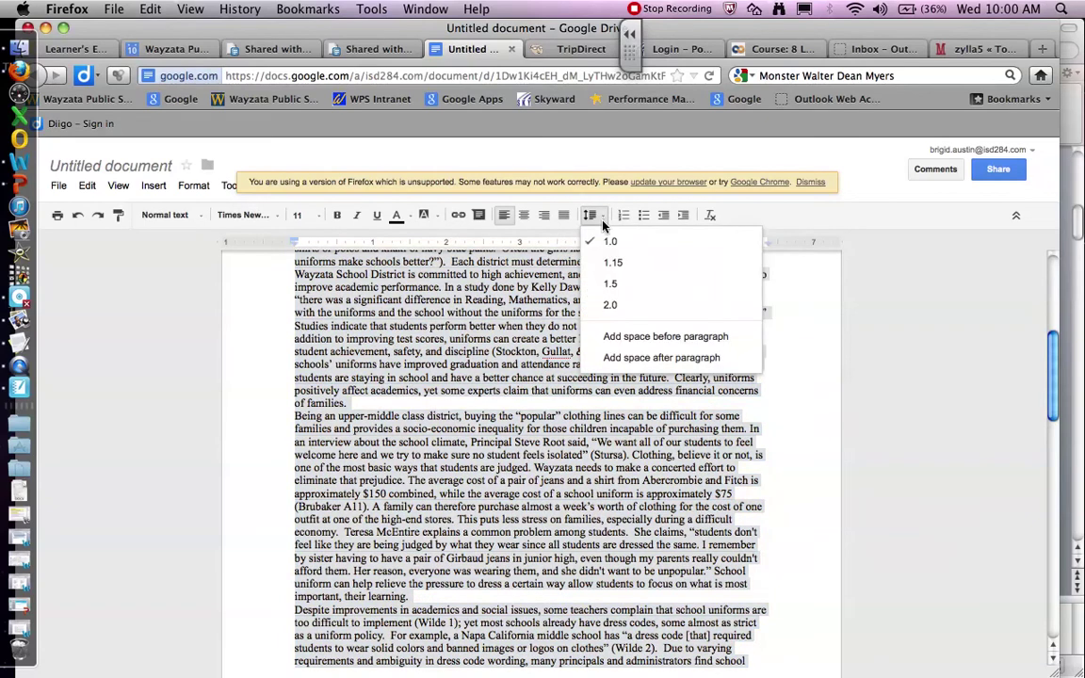
left_click(613, 306)
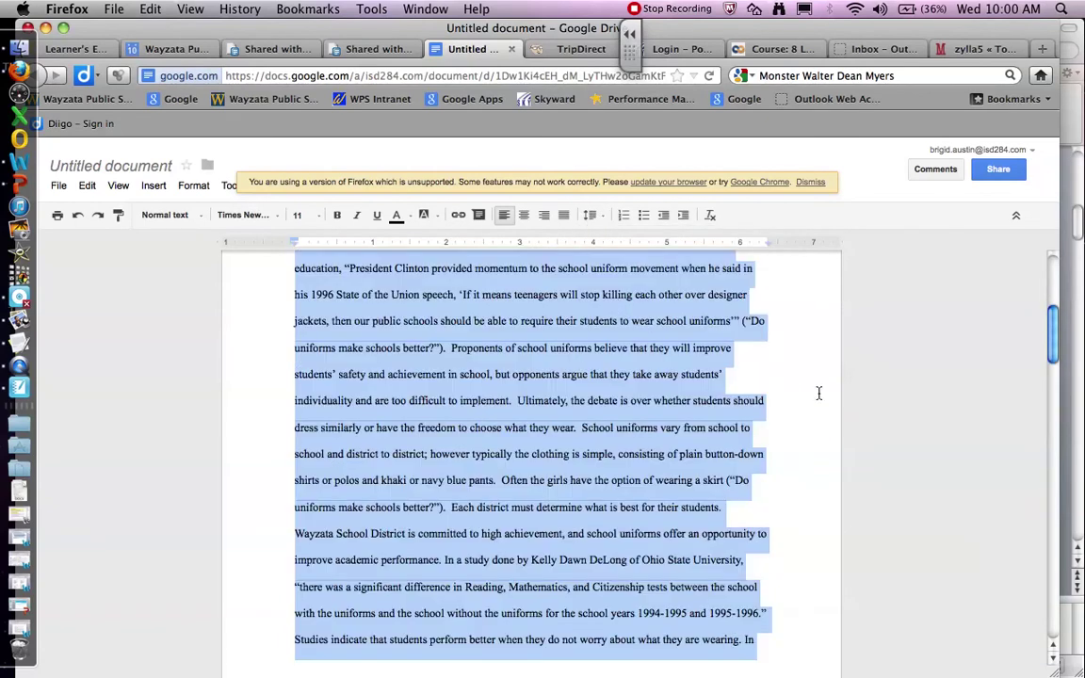
left_click(819, 390)
left_click_drag(1055, 354, 1042, 262)
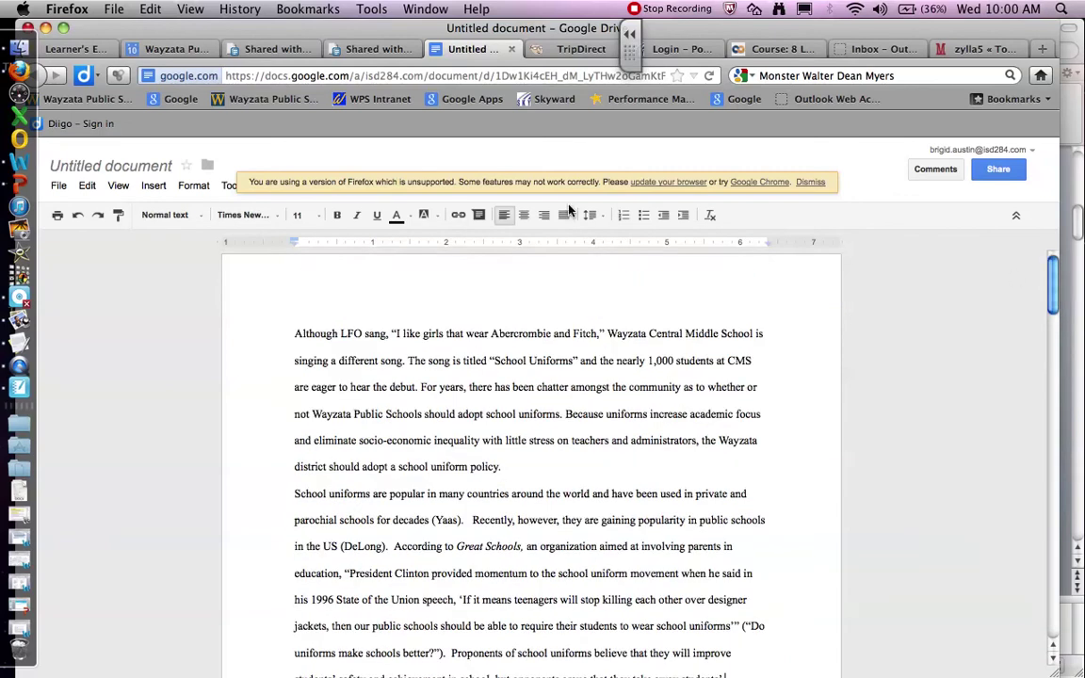
left_click(14, 188)
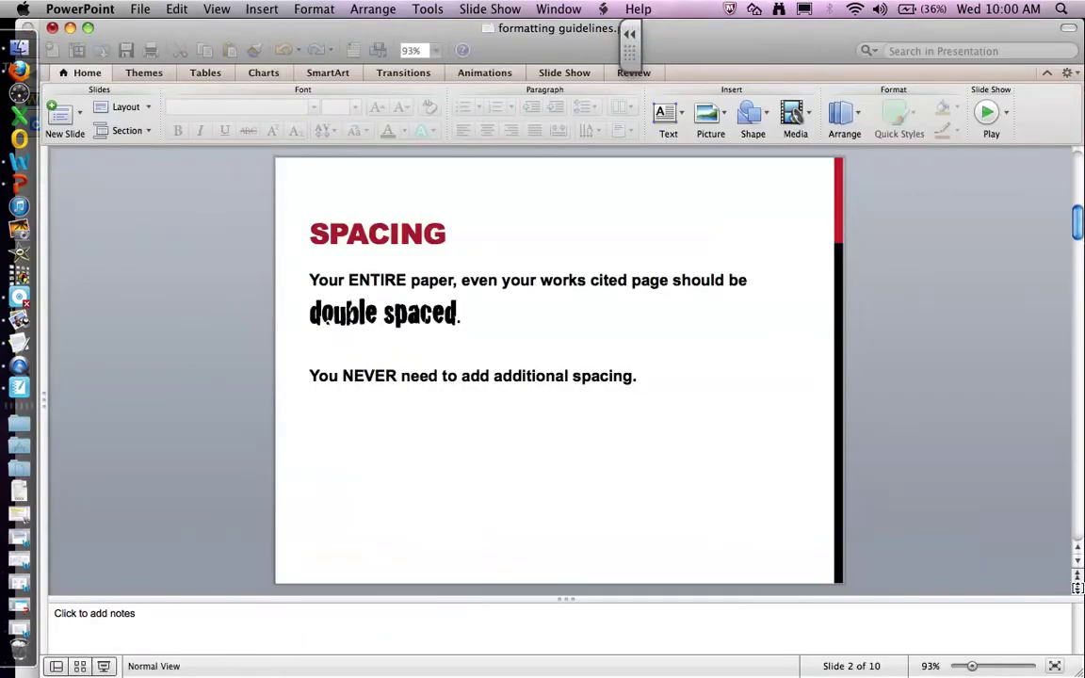
Step: Advance the guidelines to slide 3, INDENTATION, and return to the essay
left_click(1079, 588)
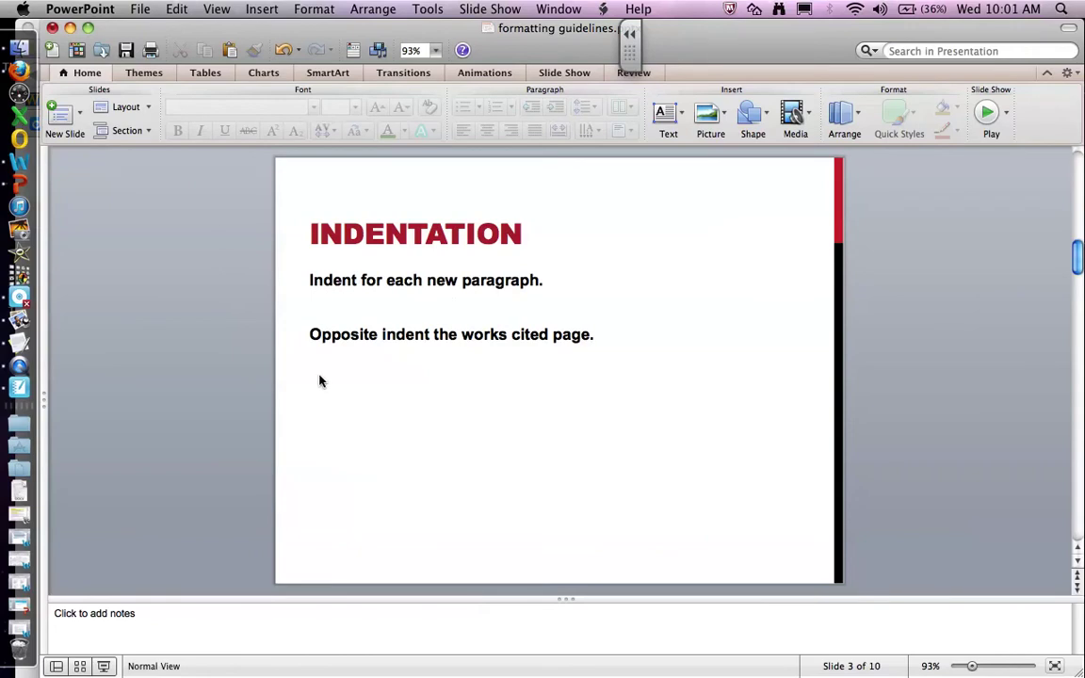
left_click(19, 70)
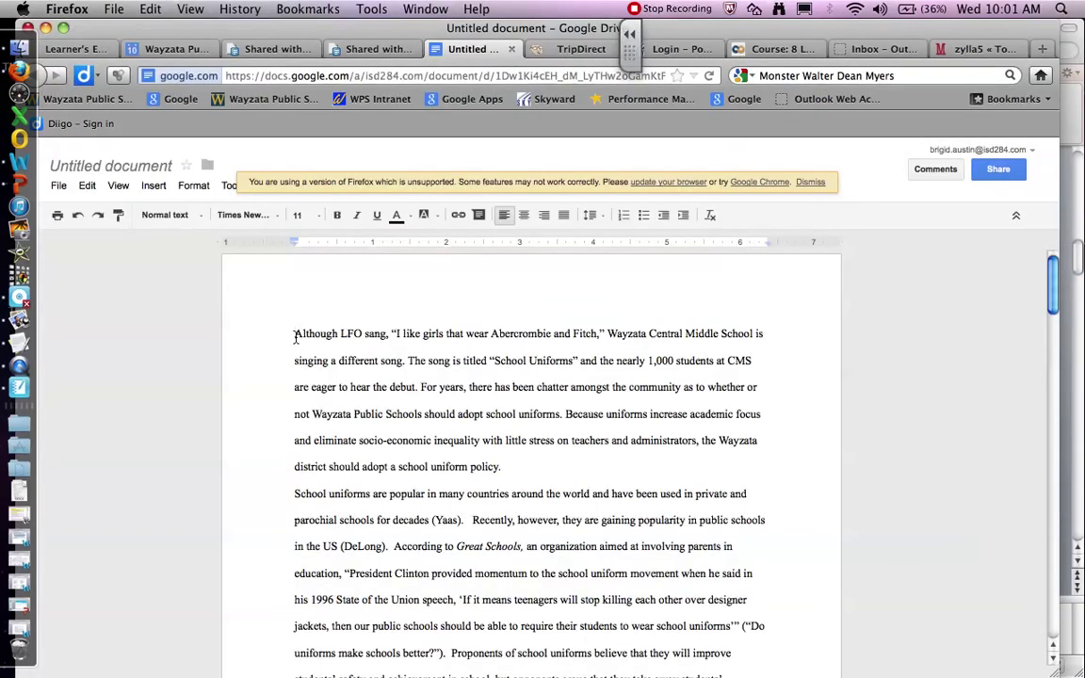
Step: Indent the first lines of the first and second essay paragraphs with Tab
left_click(295, 337)
key("Tab")
left_click(295, 493)
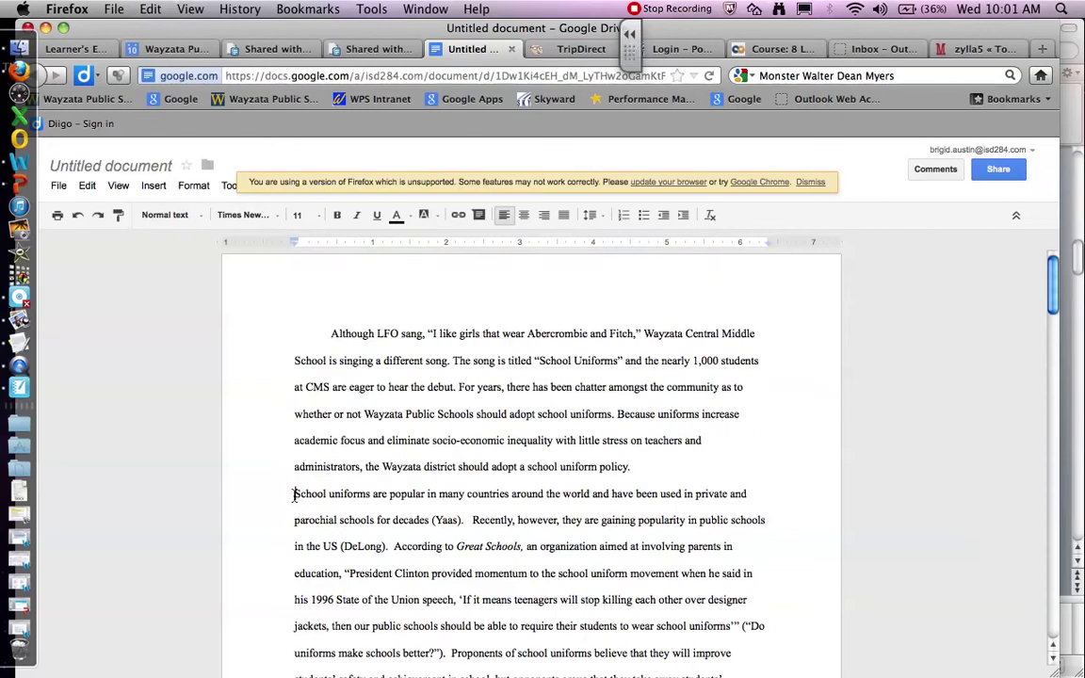
key("Tab")
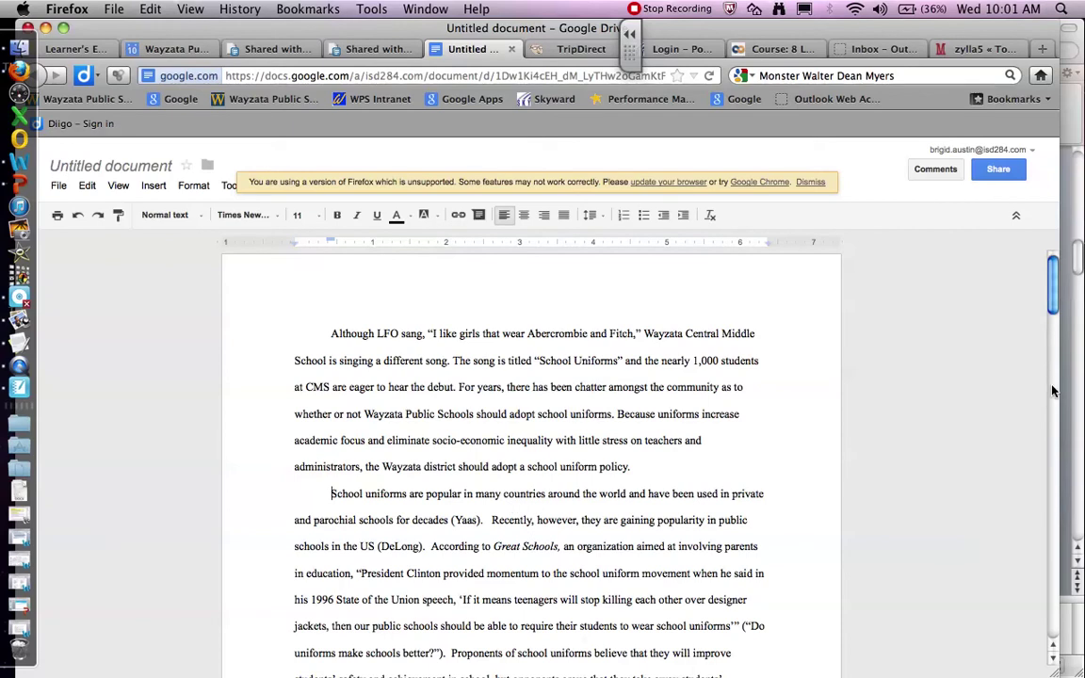
Step: Set the final paragraph to 2.0 line spacing
scroll(1055, 325, "down", 1)
left_click_drag(1055, 325, 1048, 580)
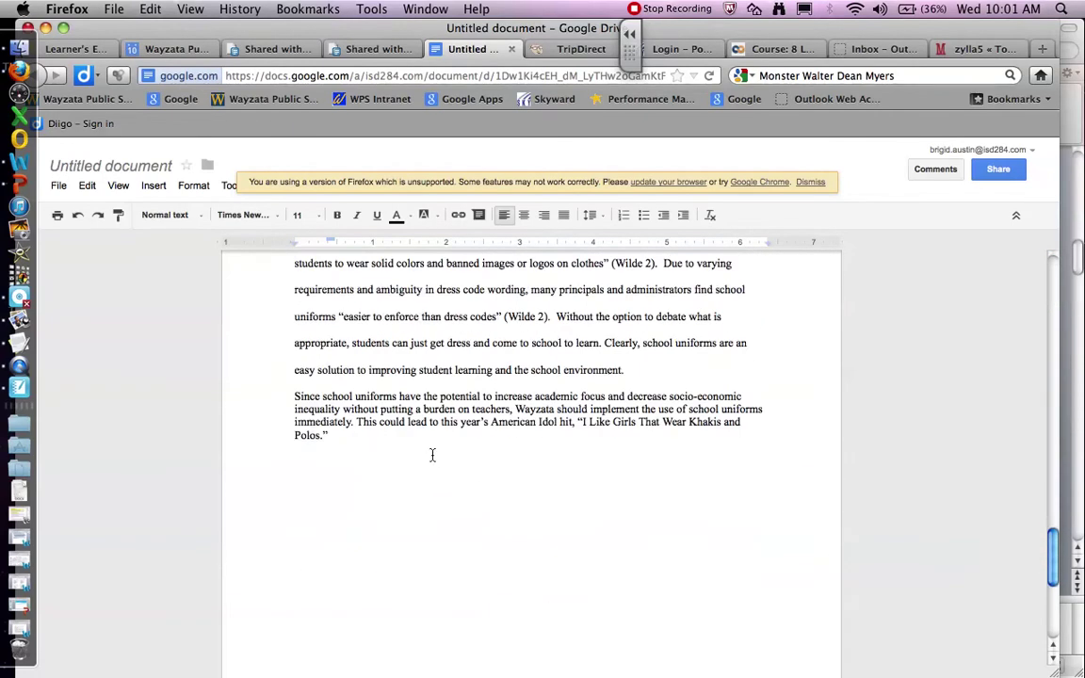
left_click_drag(432, 453, 322, 350)
left_click(605, 218)
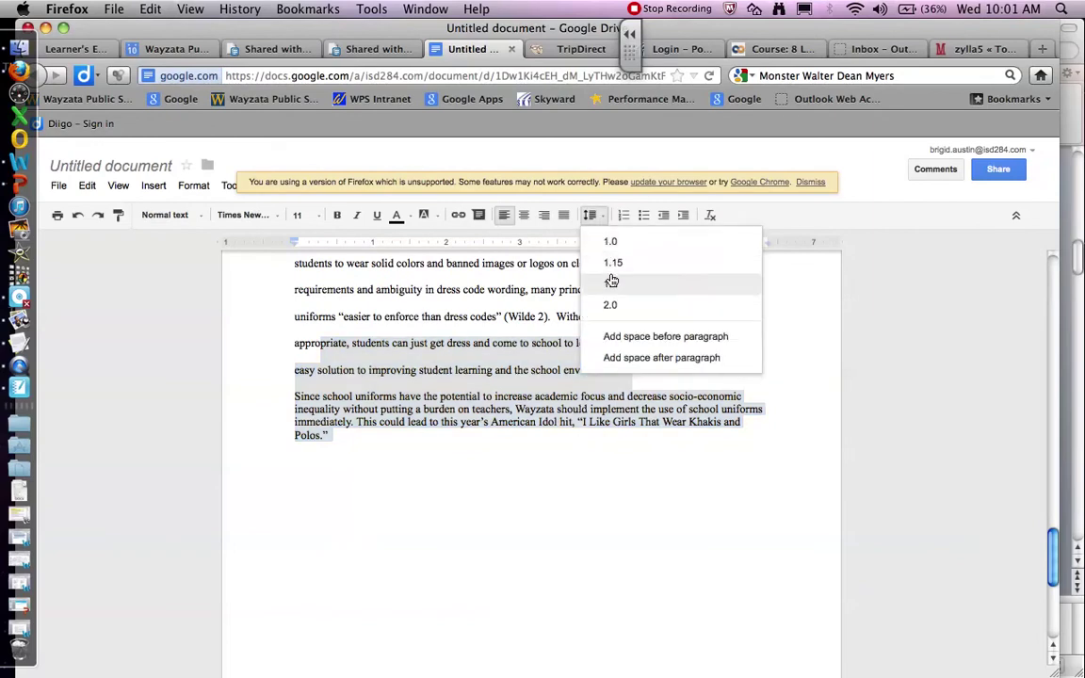
left_click(611, 305)
Step: Add two blank lines after the conclusion and begin a sample Works Cited entry
left_click(565, 497)
key("Return")
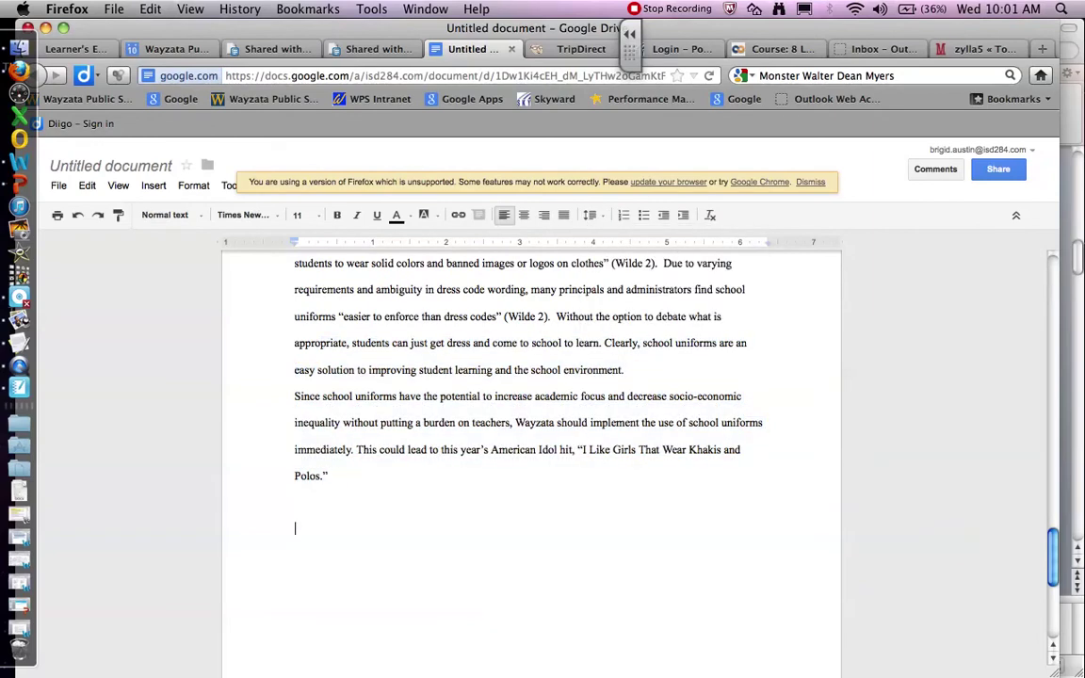
key("Return")
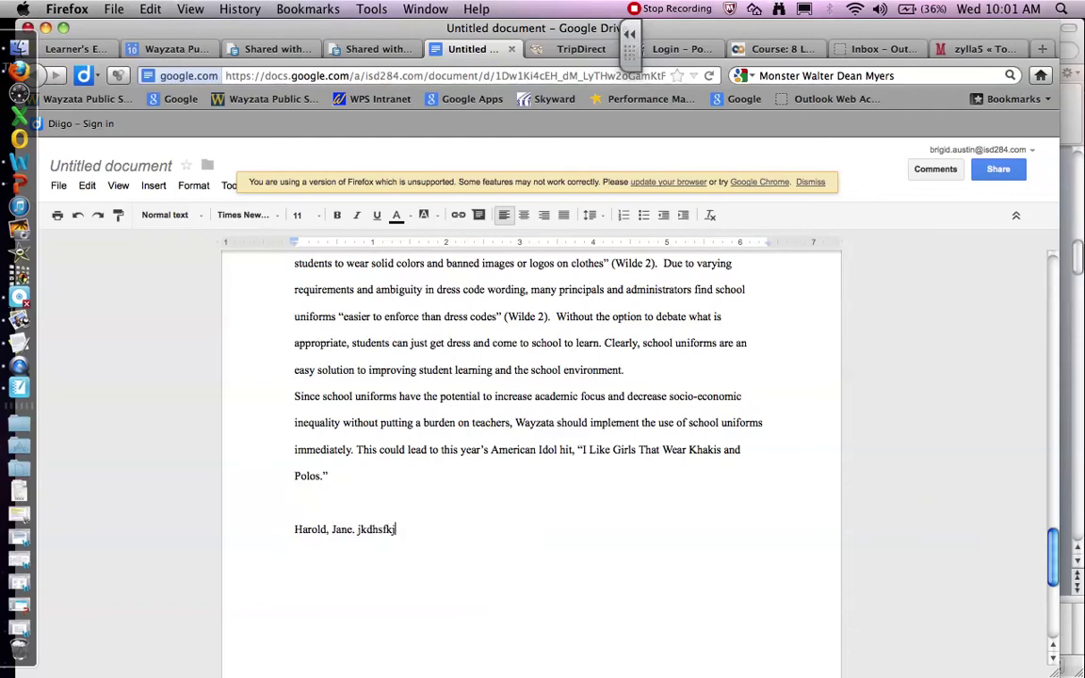
type("adhfjkhasfjkhhhhhhhhhhhhhhh")
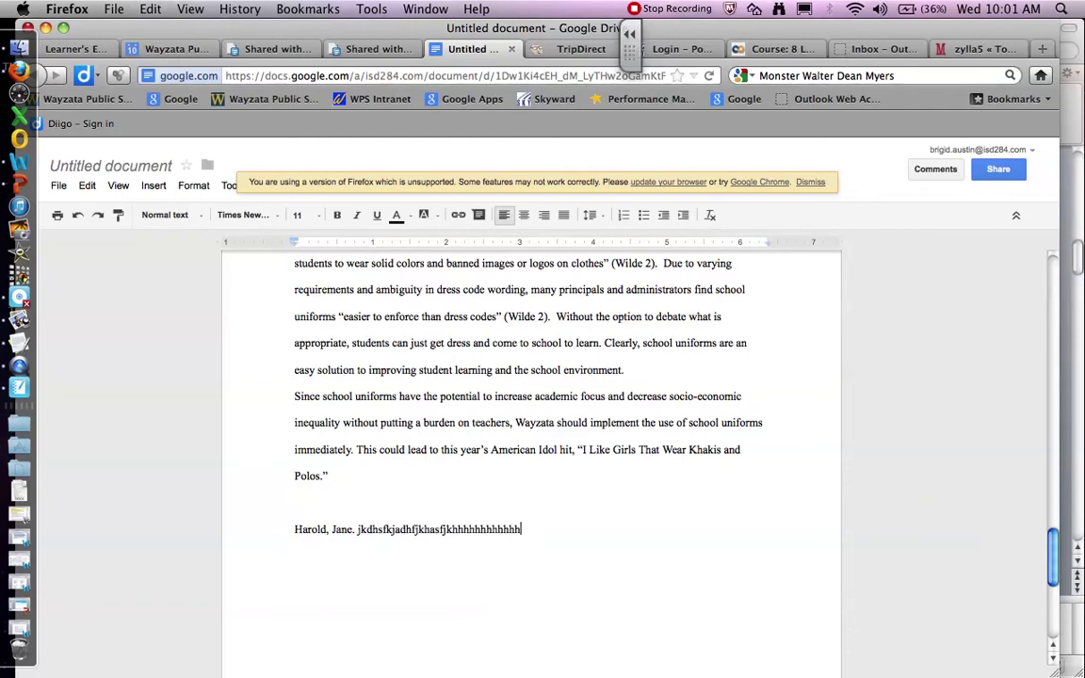
type("hhhhhhhhhasdfjhsdkjfhdasjk")
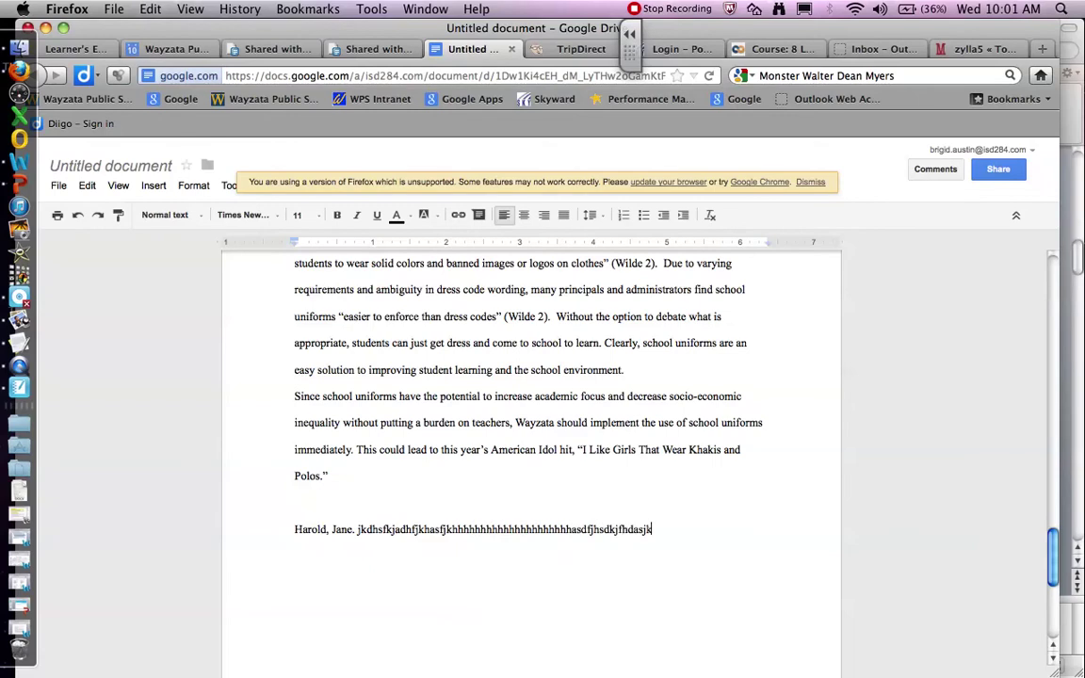
type("ljahdf")
Step: Finish the sample citation on a second line and indent that line
key("Return")
type("lkasdjflkjadsfkljasdlfkjasdf.")
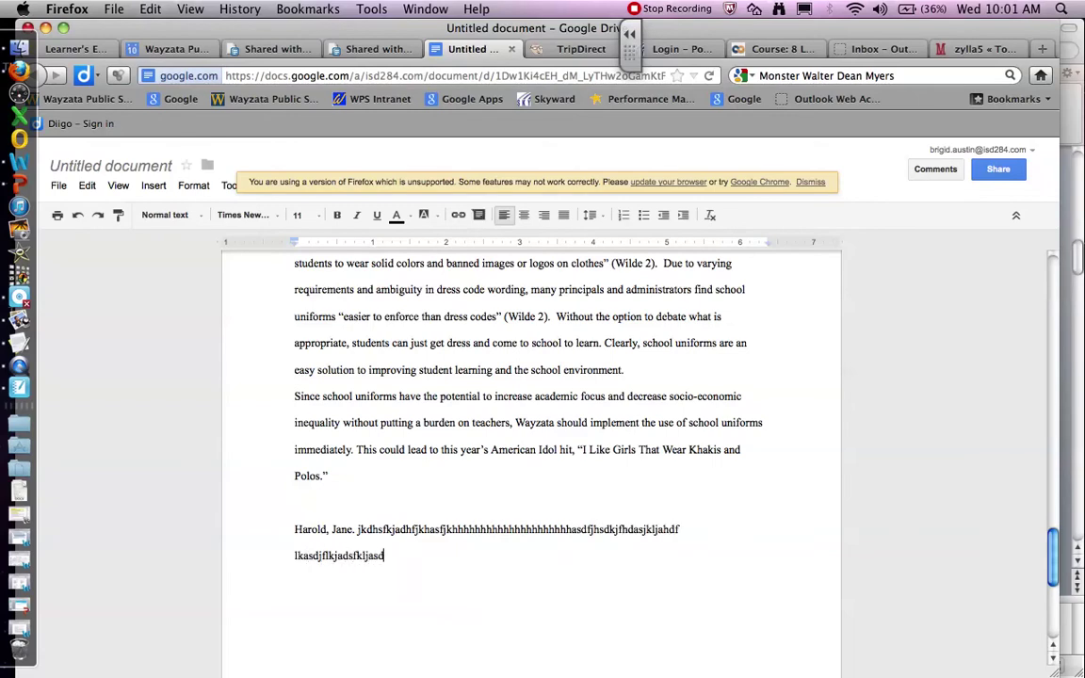
left_click(295, 556)
key("Tab")
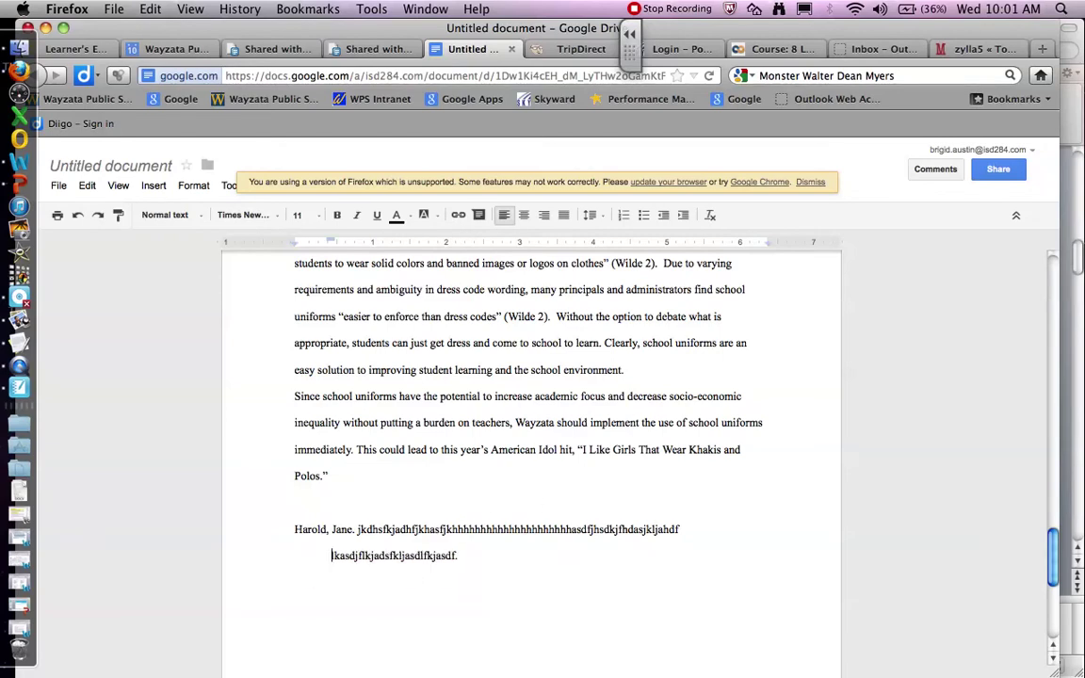
Step: Indent the first line of the conclusion paragraph
left_click(497, 597)
left_click(295, 396)
key("Tab")
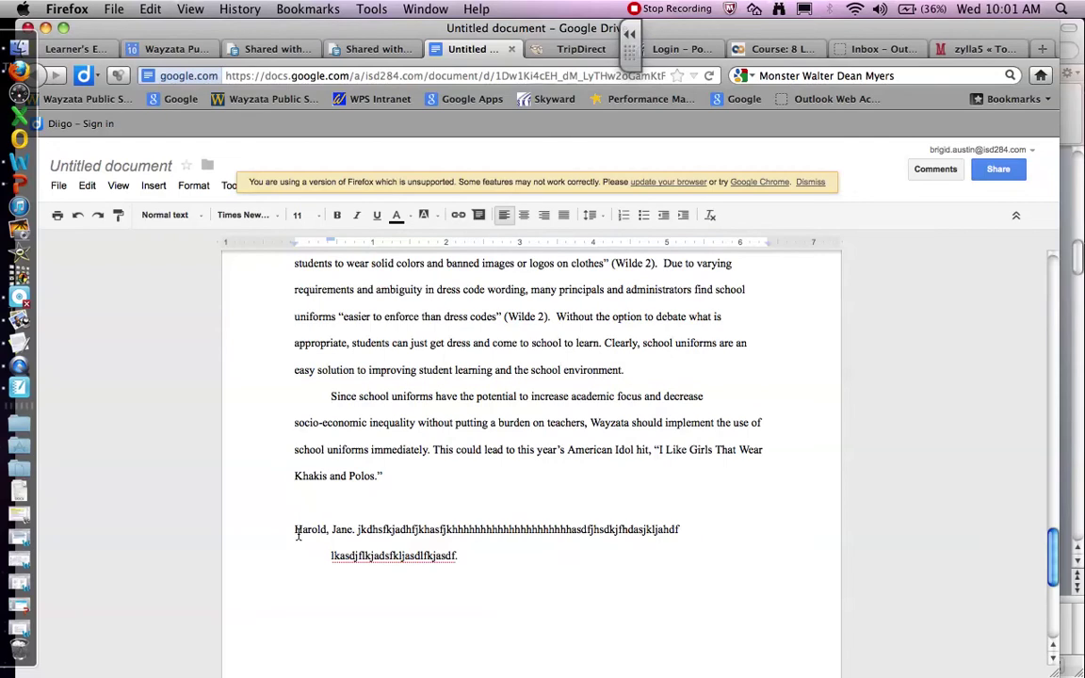
scroll(947, 504, "up", 5)
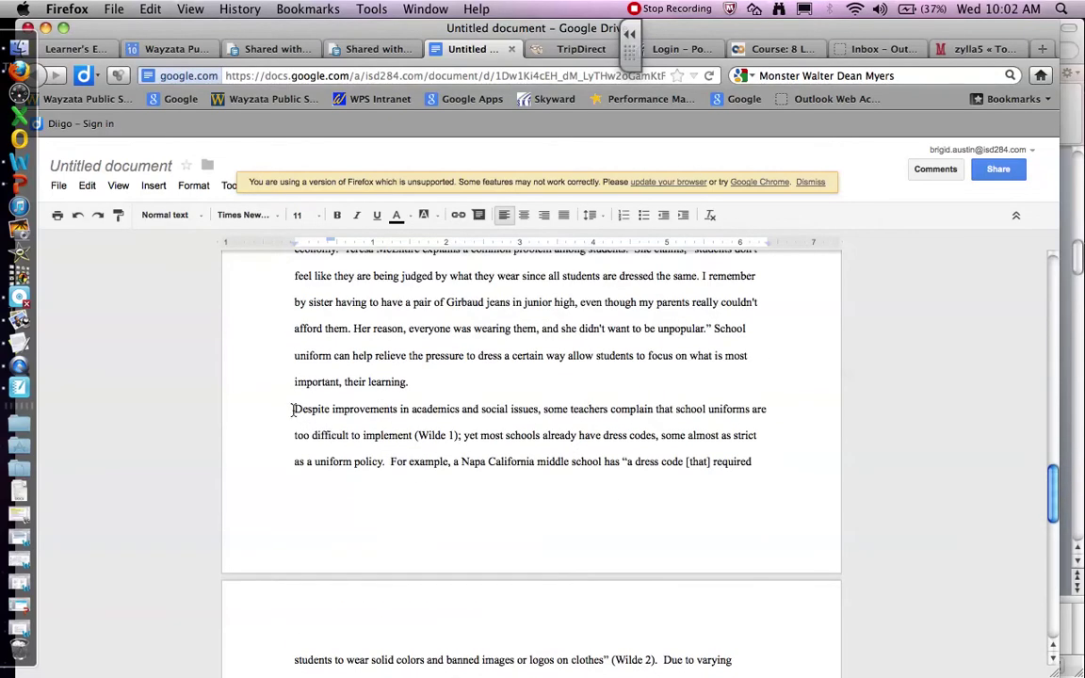
Step: Tab-indent the 'Despite improvements', 'Being an upper-middle class district' and 'Wayzata School District' paragraphs
left_click(293, 408)
key("Tab")
left_click_drag(1055, 452, 1052, 433)
left_click(296, 408)
key("Tab")
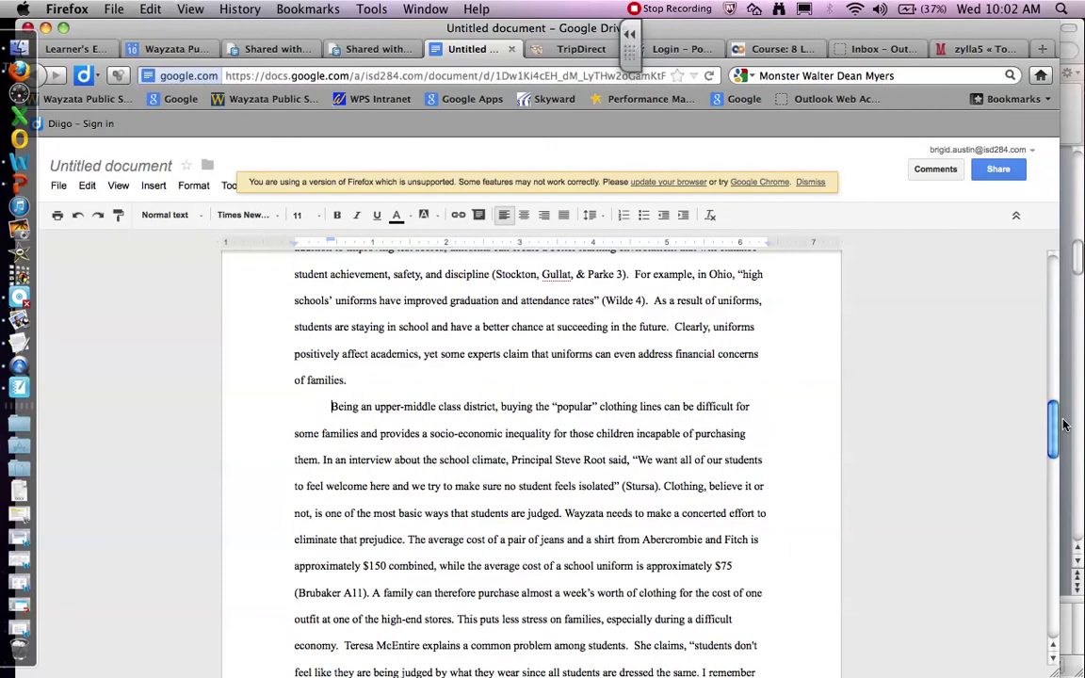
left_click_drag(1048, 422, 1044, 328)
left_click(294, 541)
key("Tab")
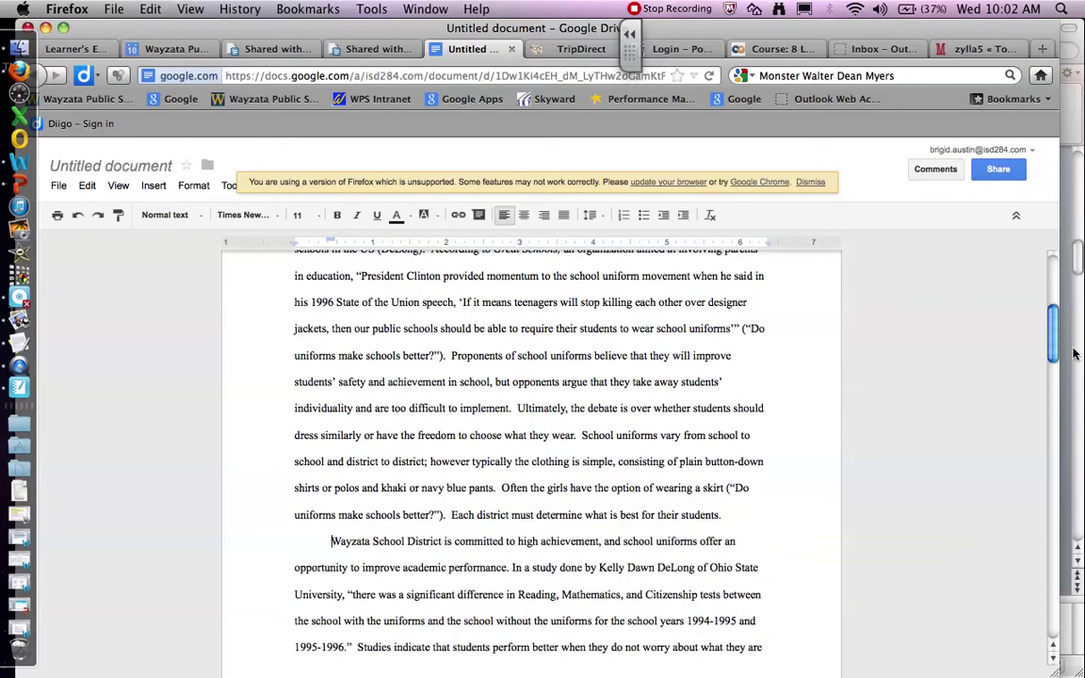
scroll(1047, 286, "up", 5)
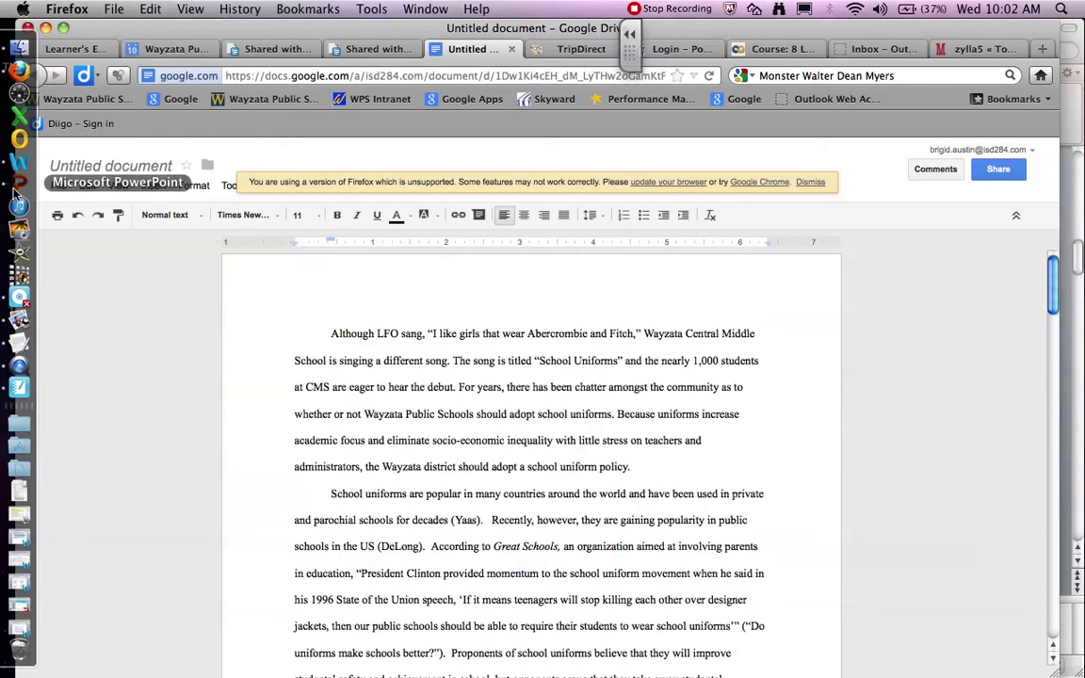
Step: Advance the guidelines to slide 4, HEADING, and return to the essay
left_click(17, 188)
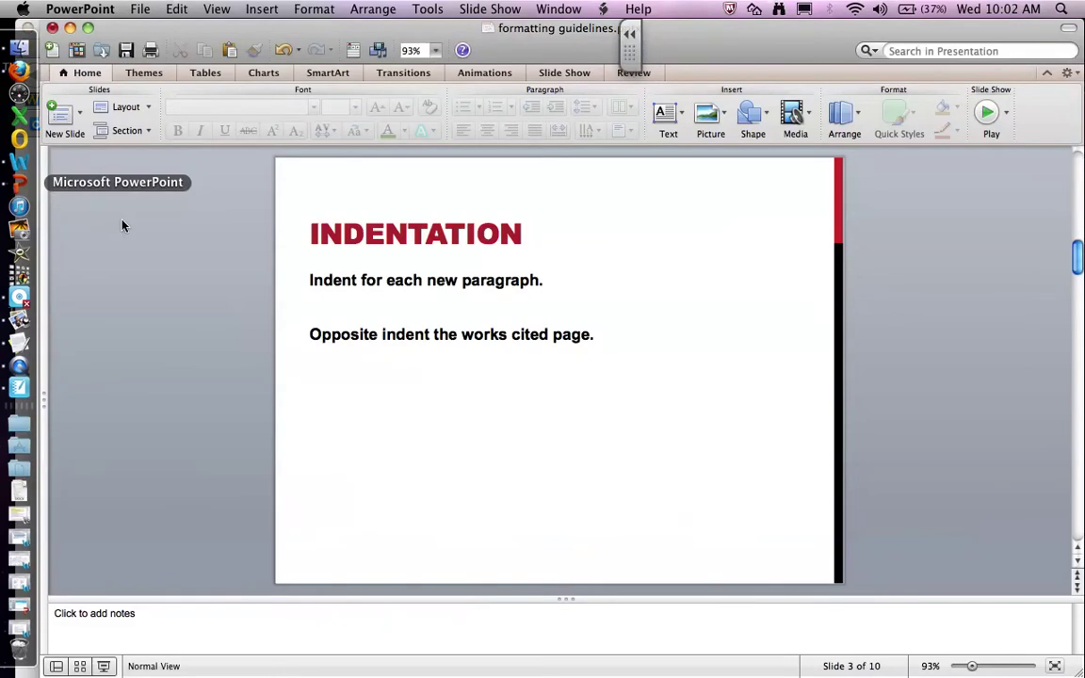
left_click(1079, 587)
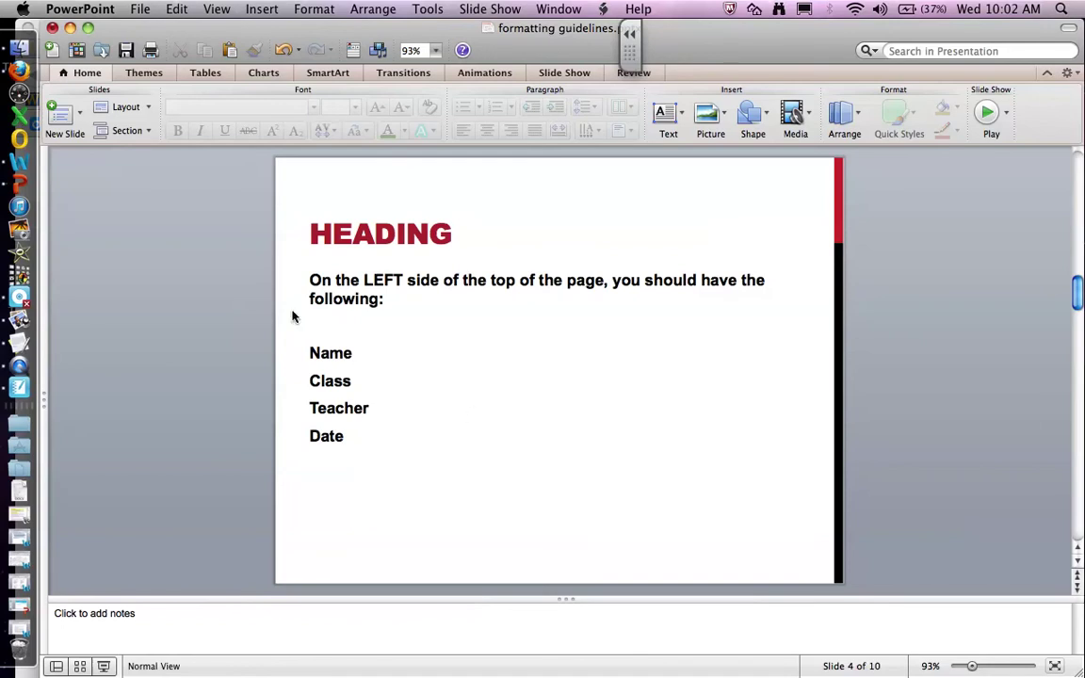
left_click(19, 71)
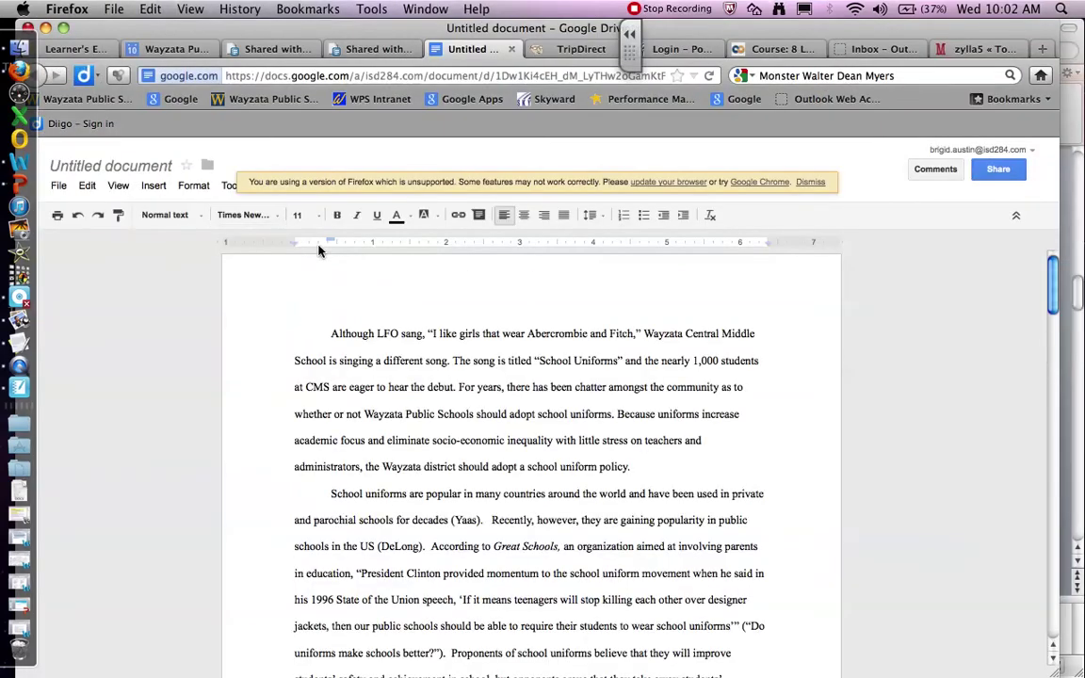
Step: Add an unindented heading: student's name, LAnguage Arts, teacher's name, April 10, 2013
key("Return")
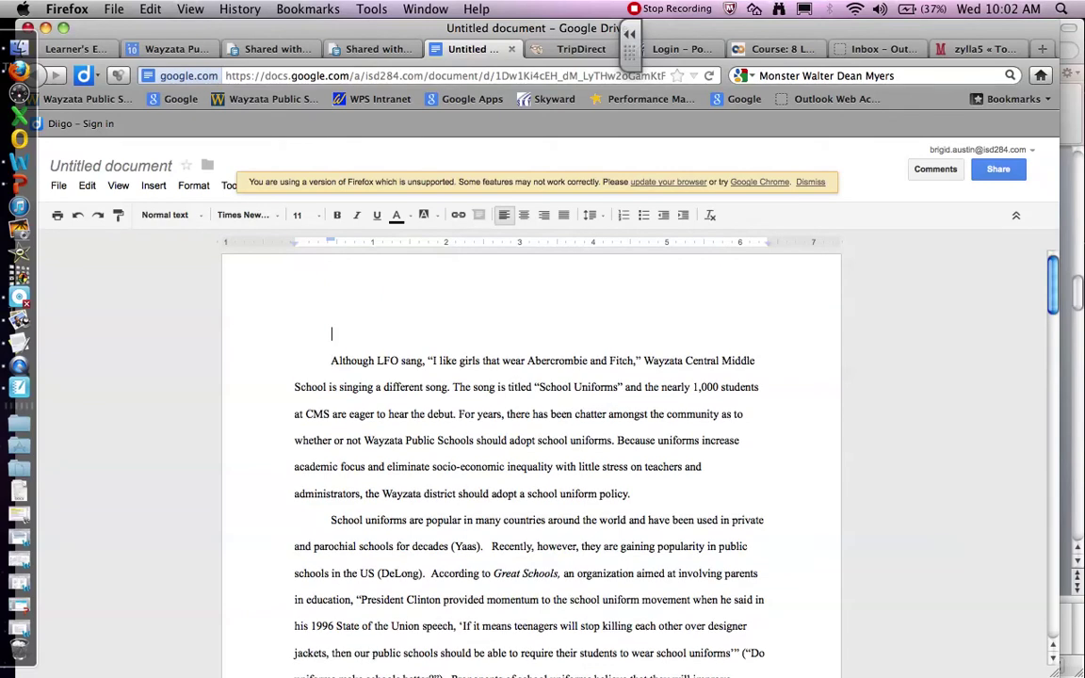
key("BackSpace")
key("Return")
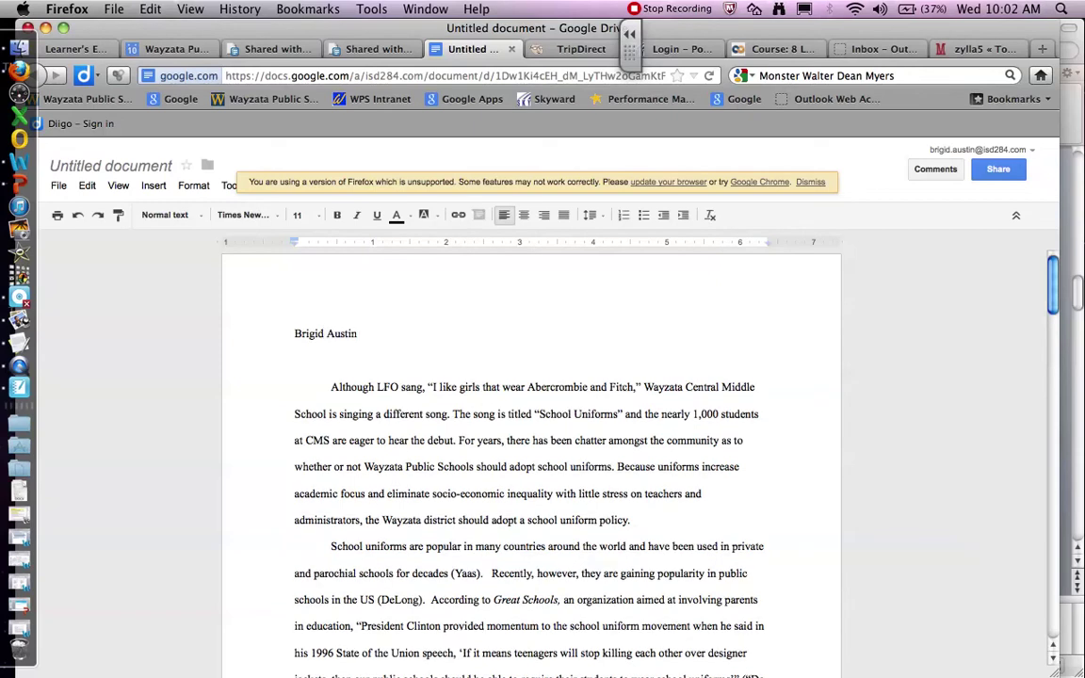
type("LAnguage Arts")
key("Return")
type("Mr")
type(". Matzke")
key("Return")
type("April 10, 2013")
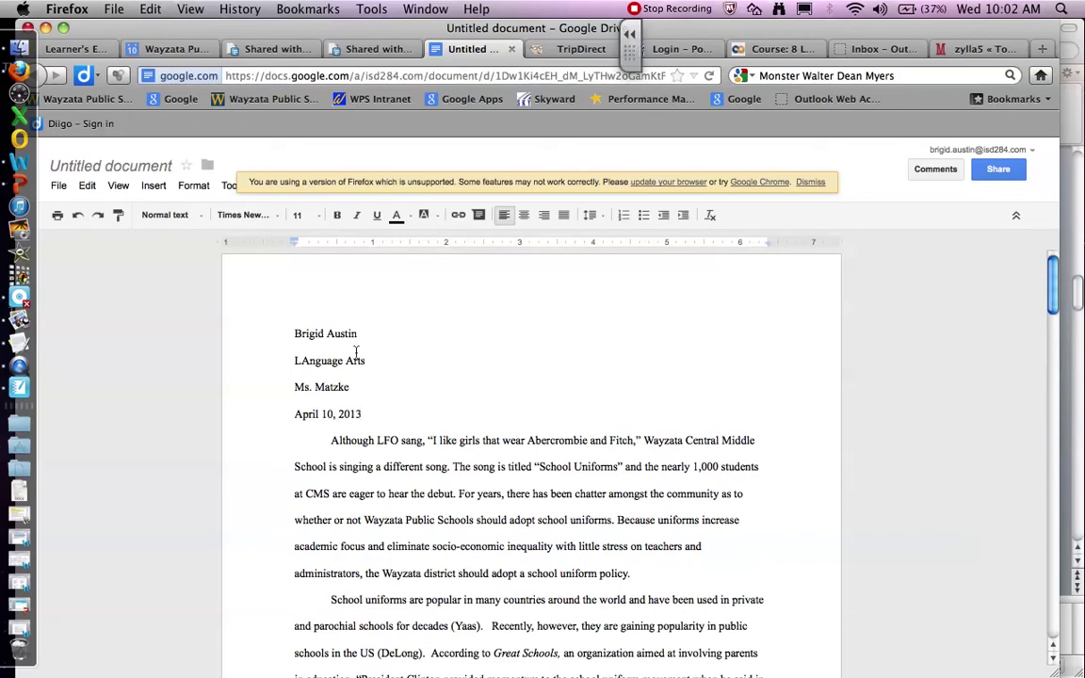
left_click(18, 185)
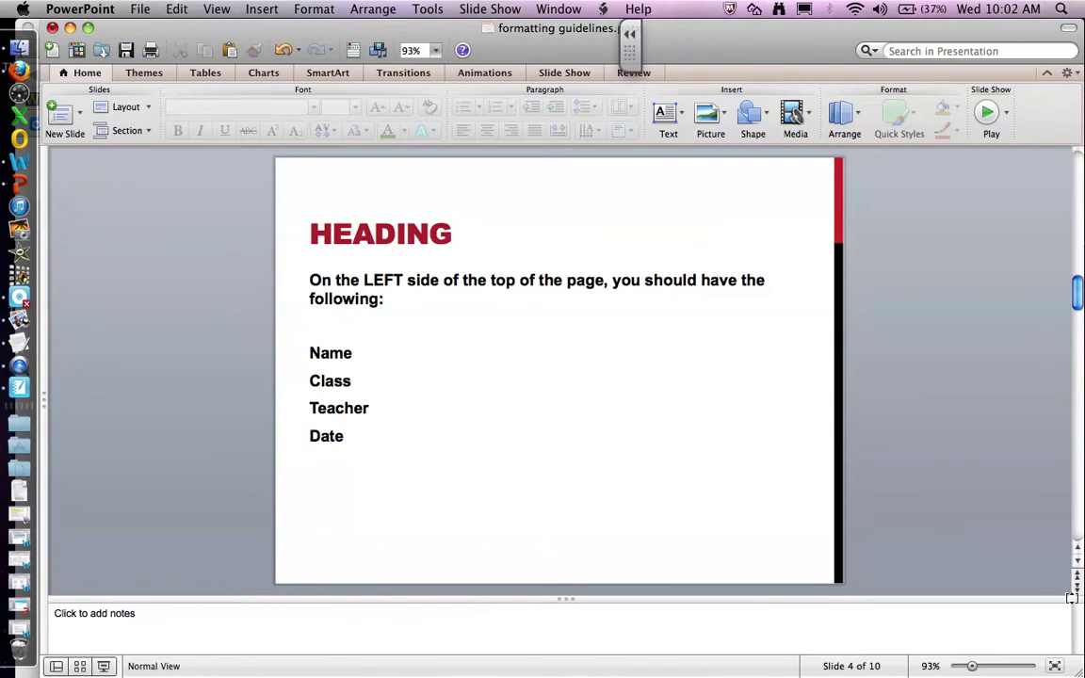
Step: Scroll the guidelines to slide 5, HEADER, and return to the essay
scroll(1078, 591, "down", 2)
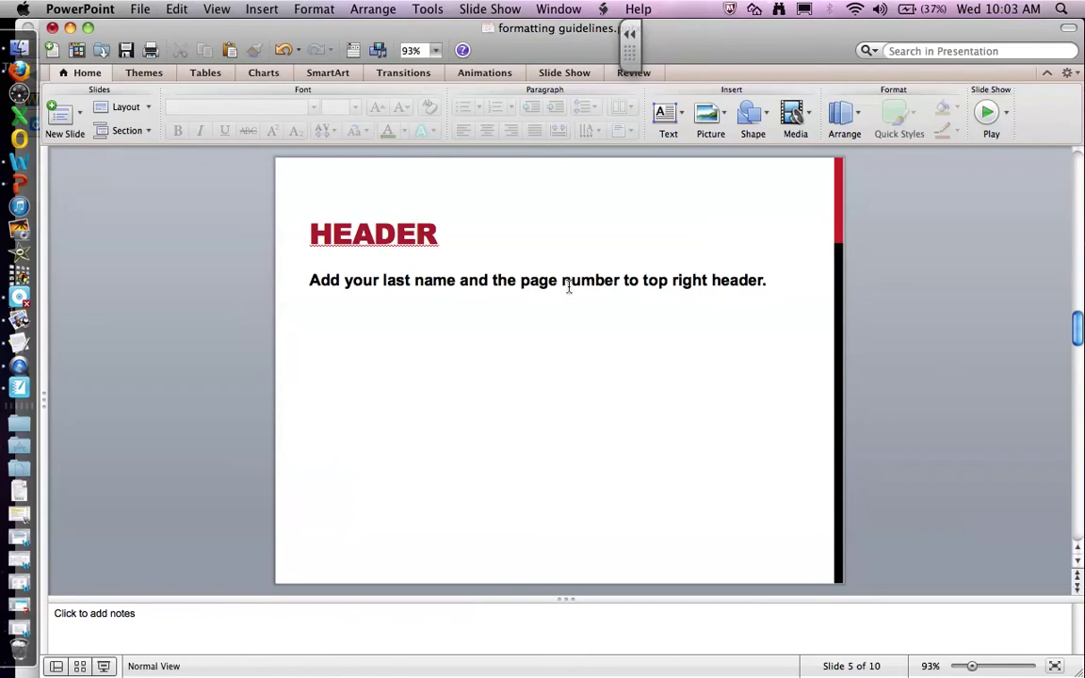
left_click(19, 69)
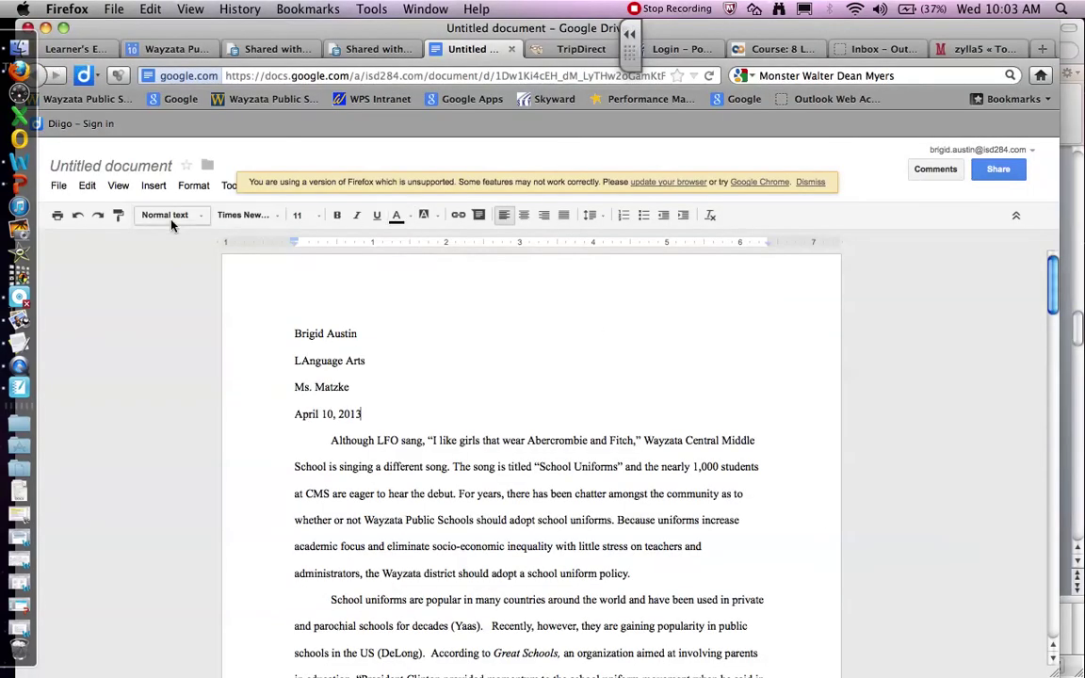
Step: Add a right-aligned header with page numbers at the top of each page
left_click(155, 187)
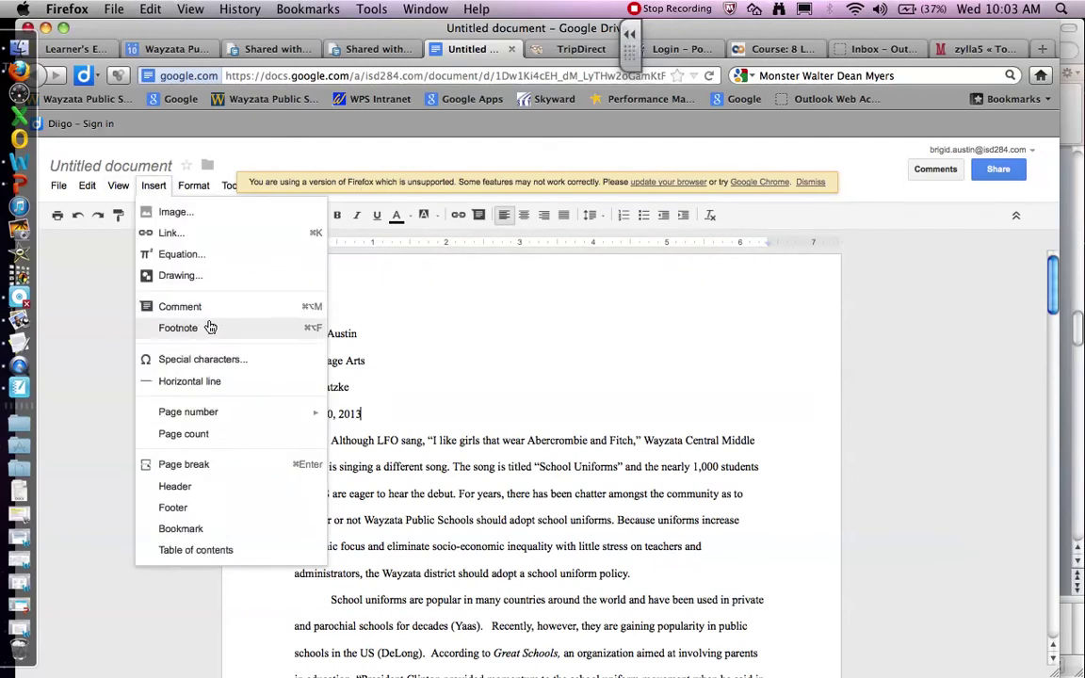
left_click(189, 485)
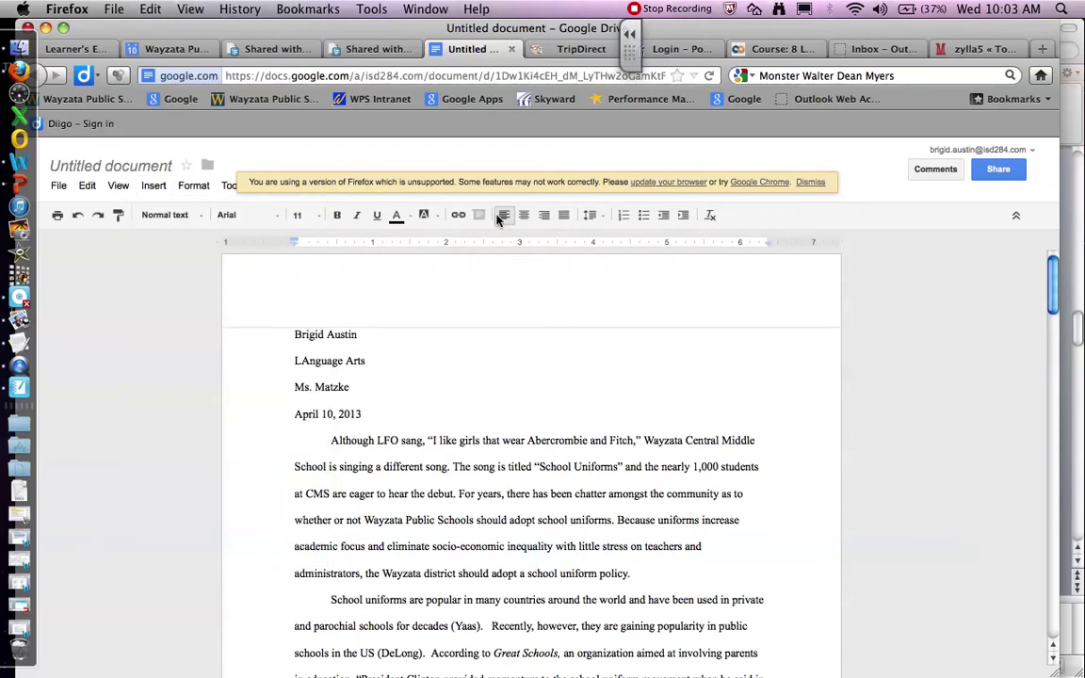
left_click(544, 216)
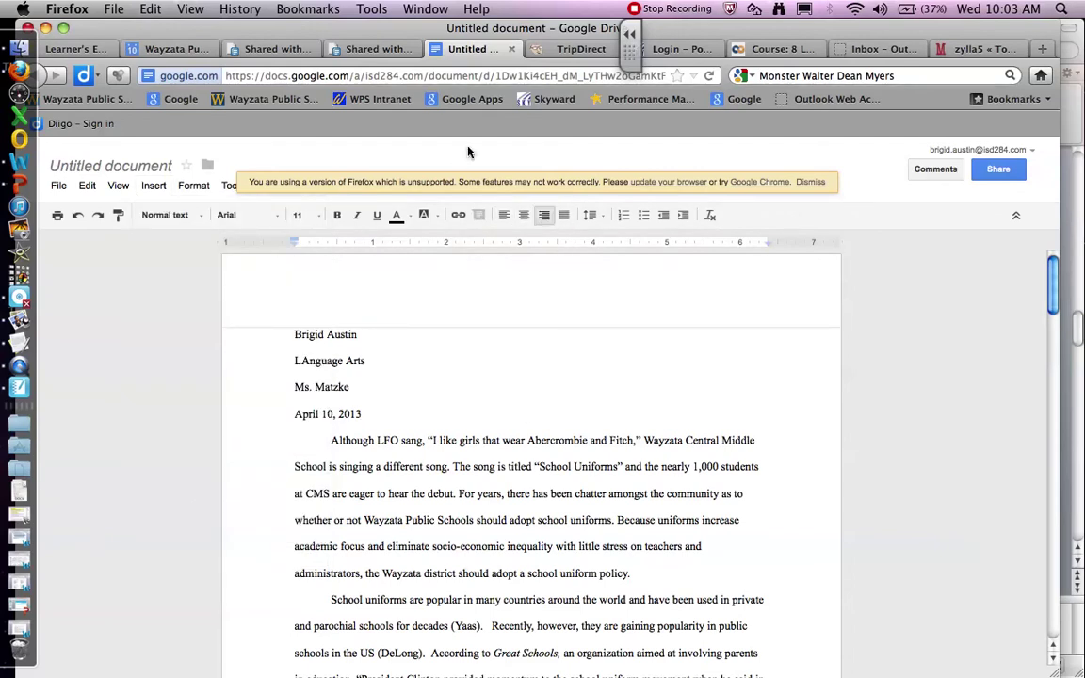
left_click(160, 187)
mouse_move(193, 415)
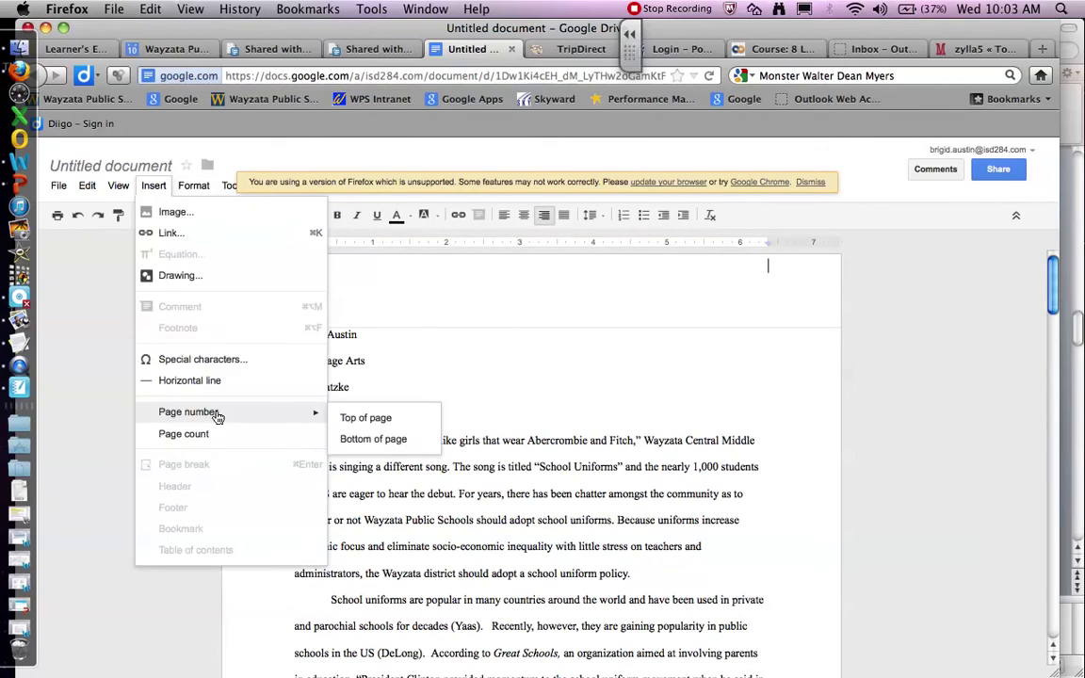
left_click(372, 415)
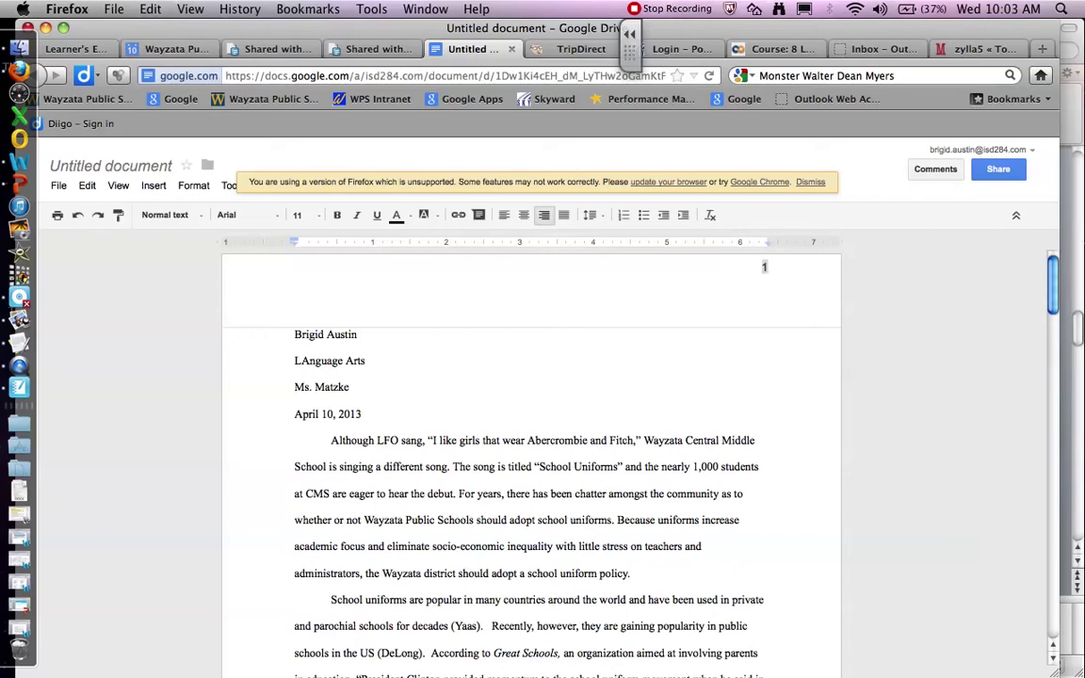
Step: Type the student's last name before the header page number
left_click(763, 267)
type("Austin")
left_click(538, 388)
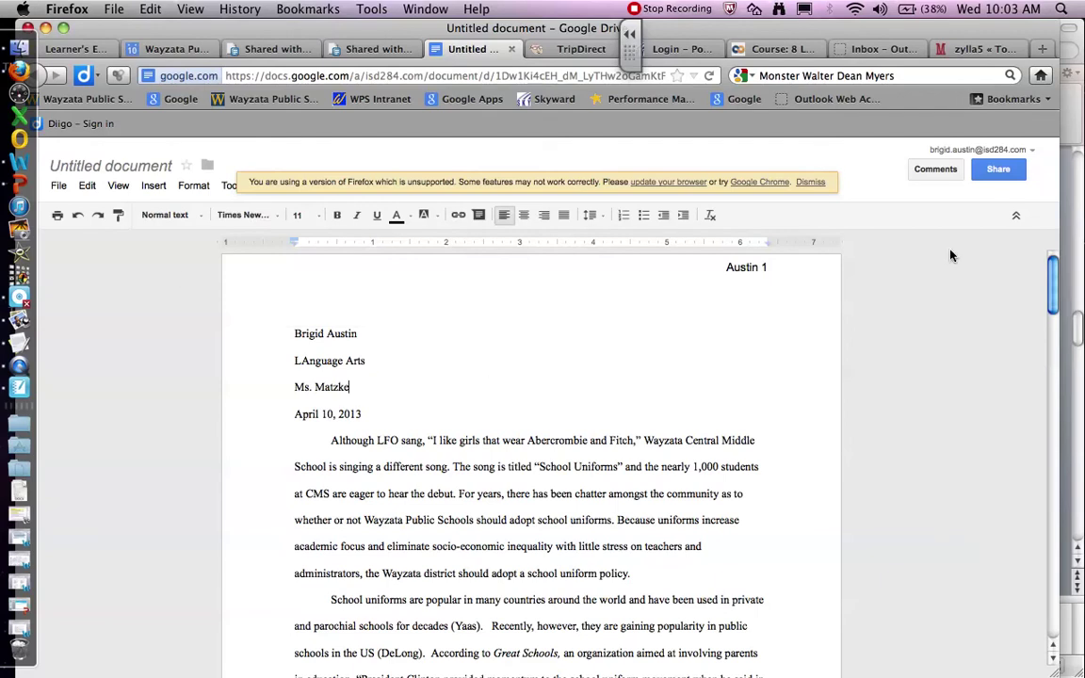
left_click_drag(1052, 278, 1060, 251)
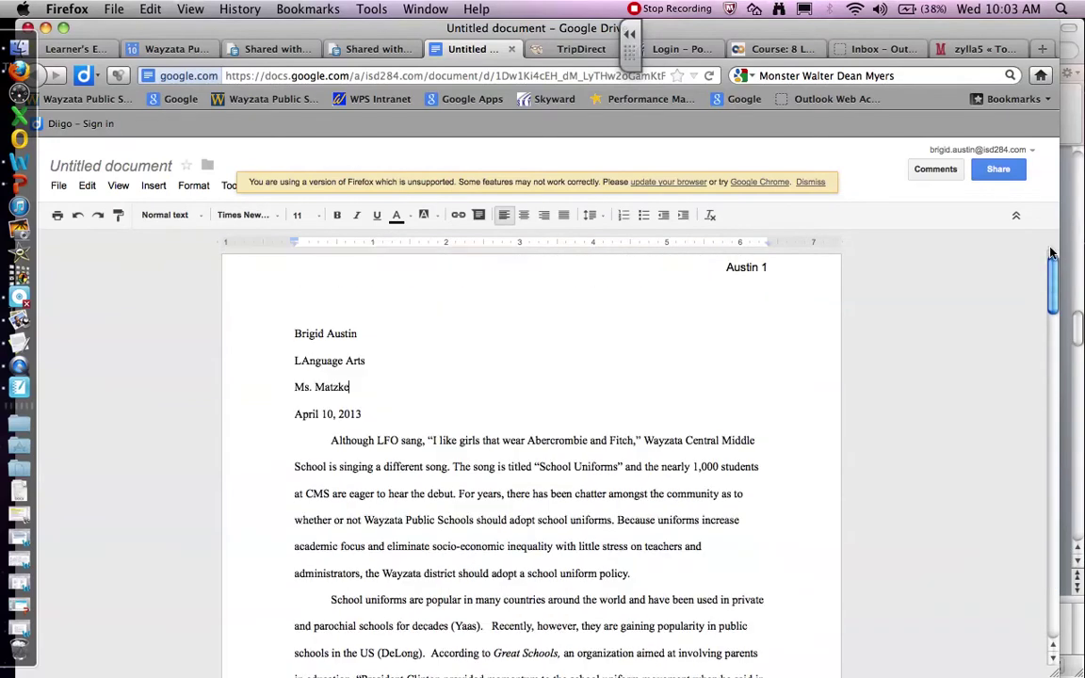
Step: Advance the guidelines to slide 6, TITLE, and return to the essay's date line
left_click(19, 181)
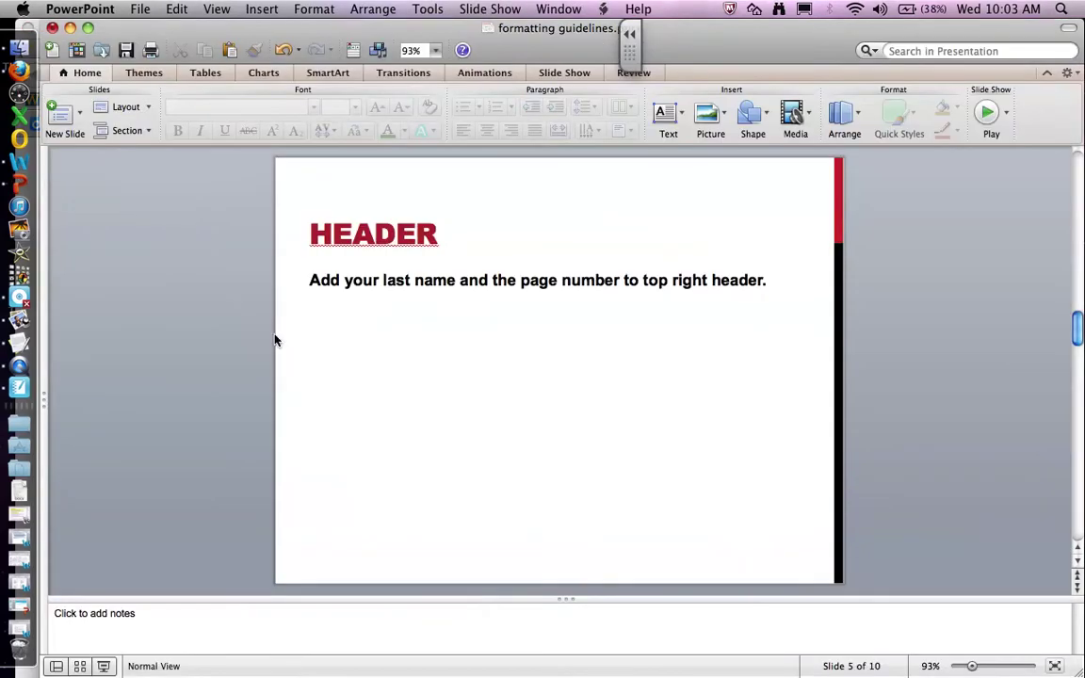
left_click(1078, 588)
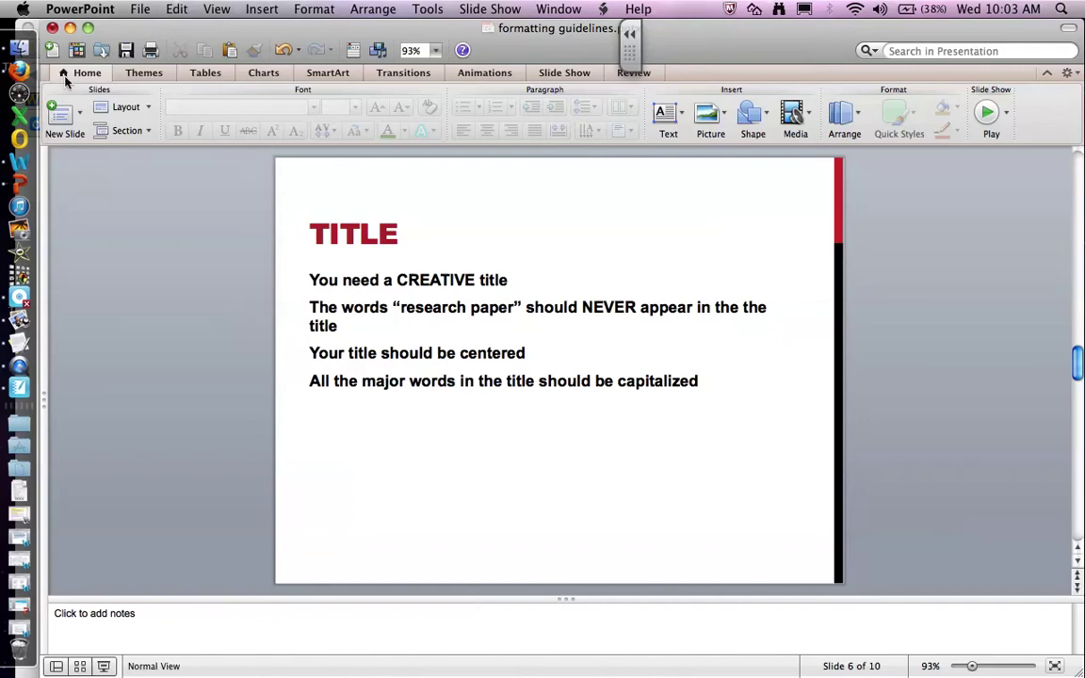
left_click(19, 69)
left_click(358, 415)
Step: Add a centered line below the date with the title 'New Fashion Hits Wayzata'
key("Return")
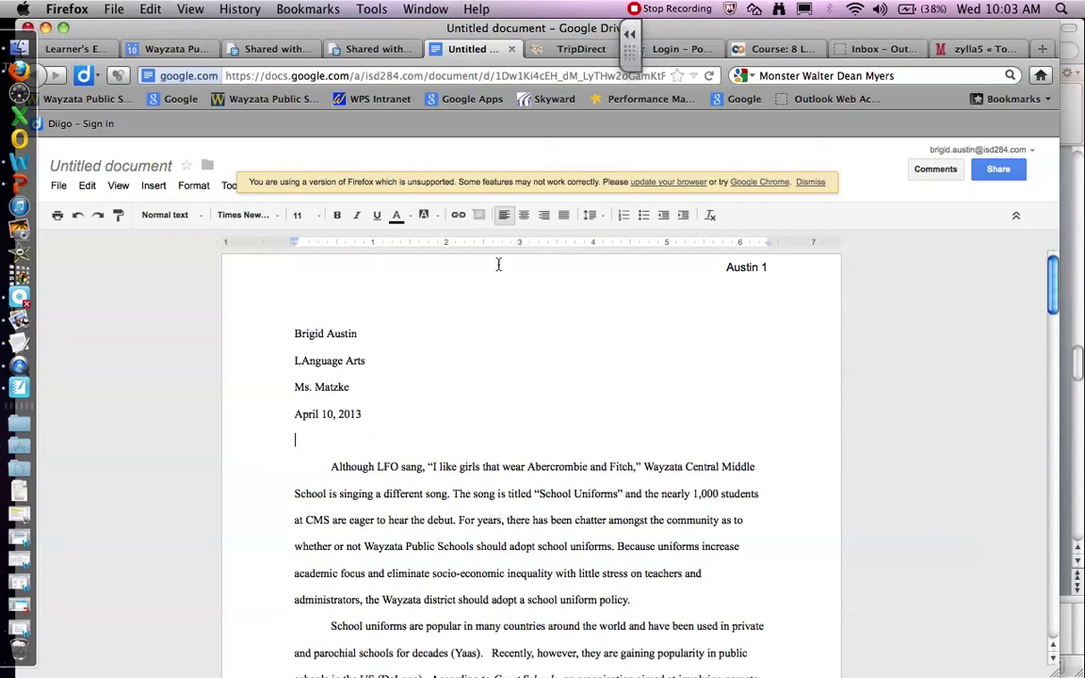
left_click(525, 218)
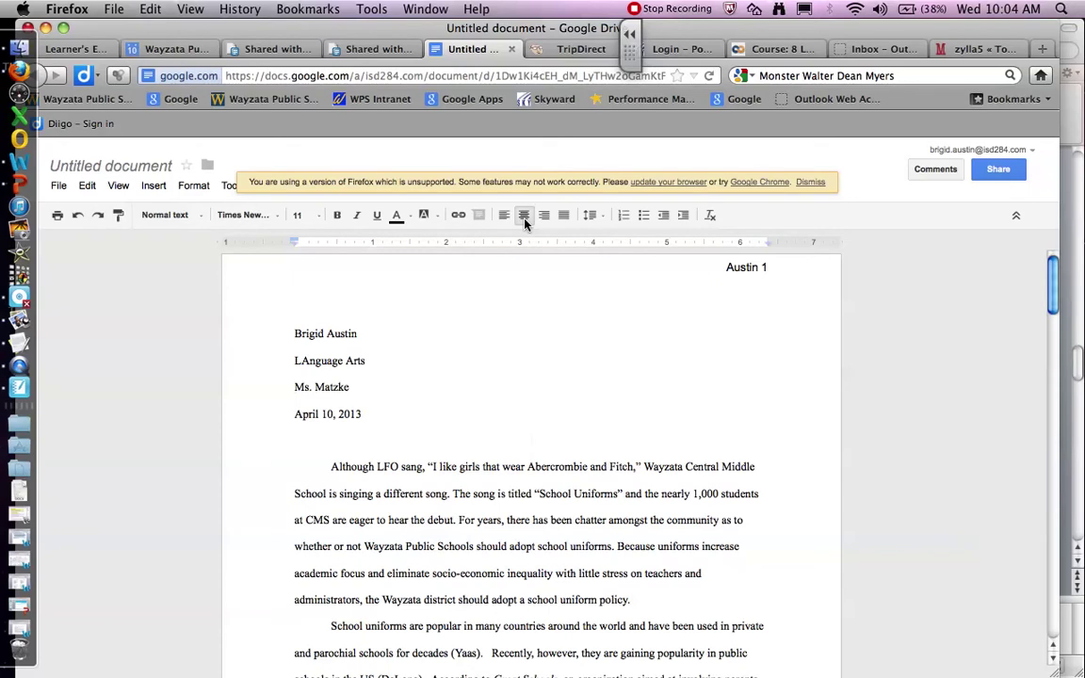
type("New F")
type("ashion Hit s Wayzata")
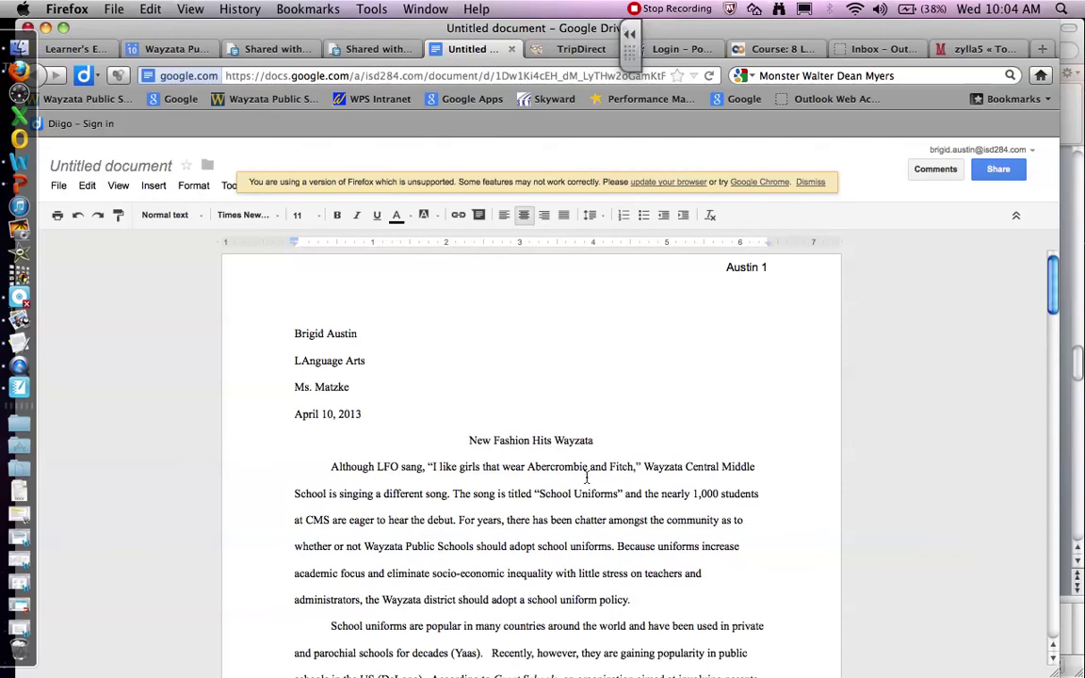
Step: Check the capitalized words of the title, then return to the PowerPoint guideline slides
left_click_drag(478, 446, 468, 444)
left_click(495, 443)
left_click(557, 442)
key("Up")
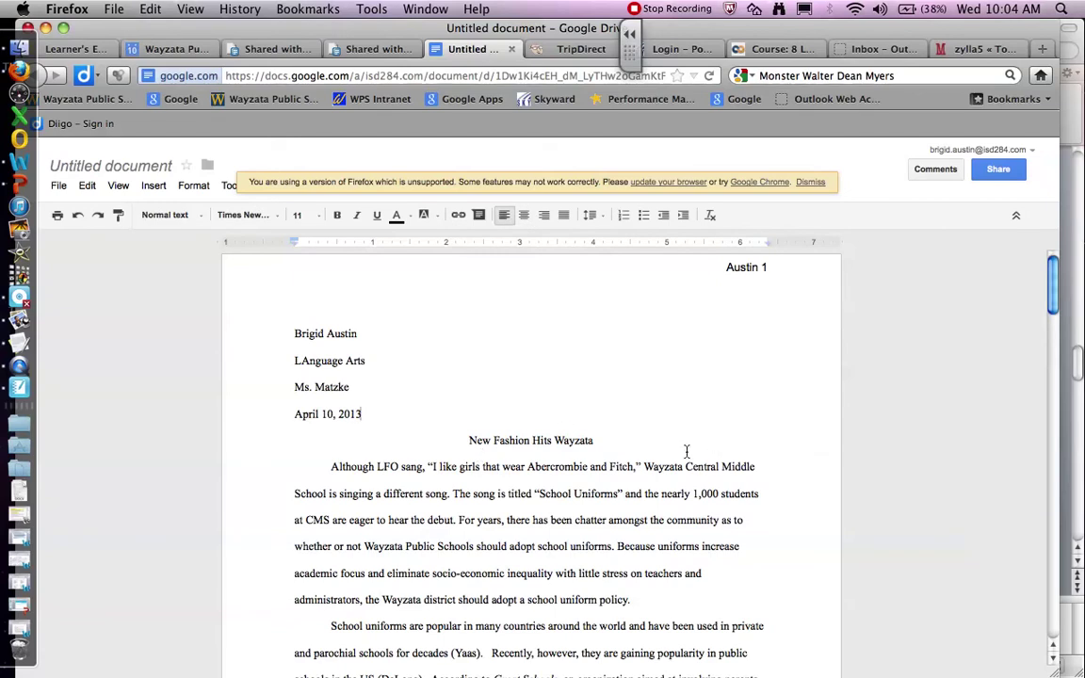
left_click(23, 184)
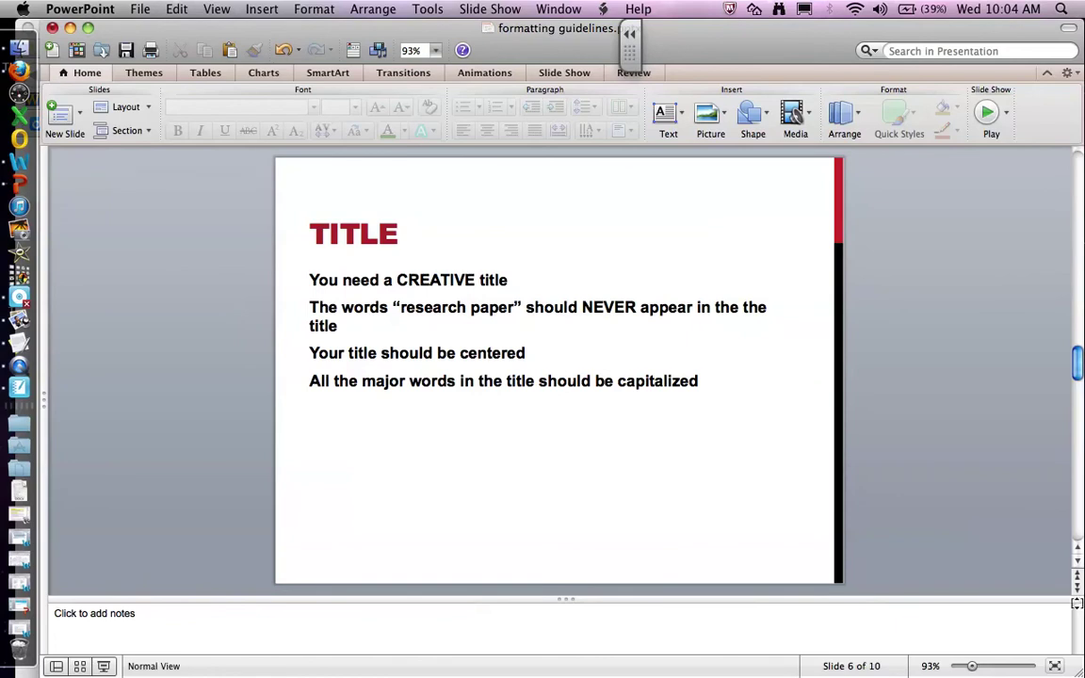
Step: Advance to slide 7, WORKS CITED, and highlight its 'Needs a title' rule
left_click(1078, 590)
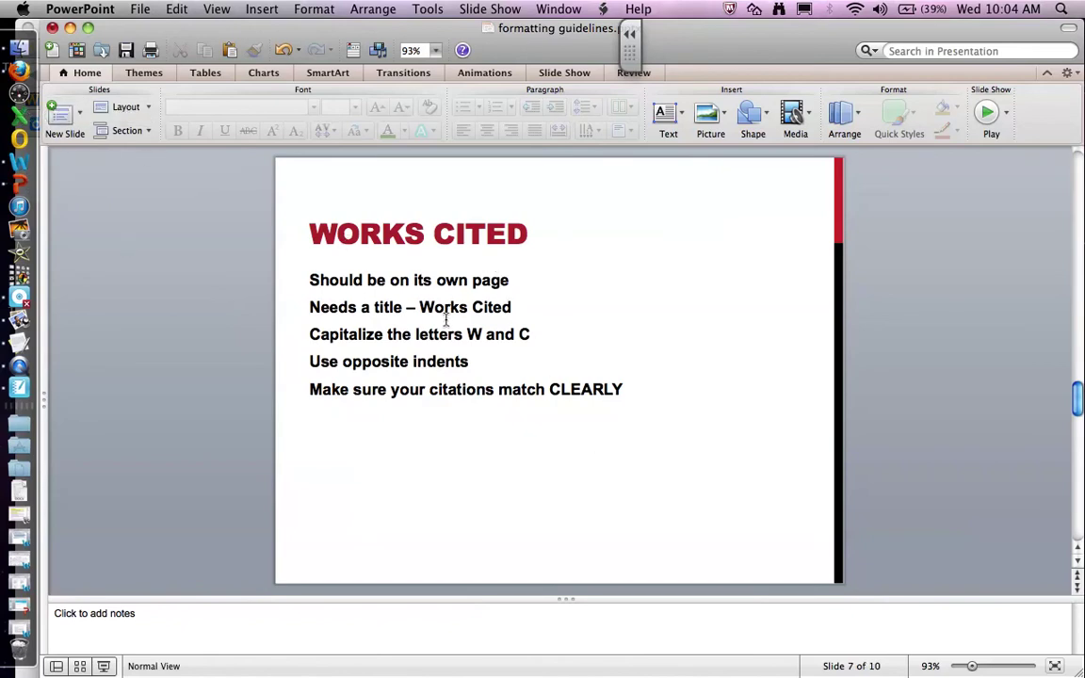
left_click_drag(309, 306, 543, 315)
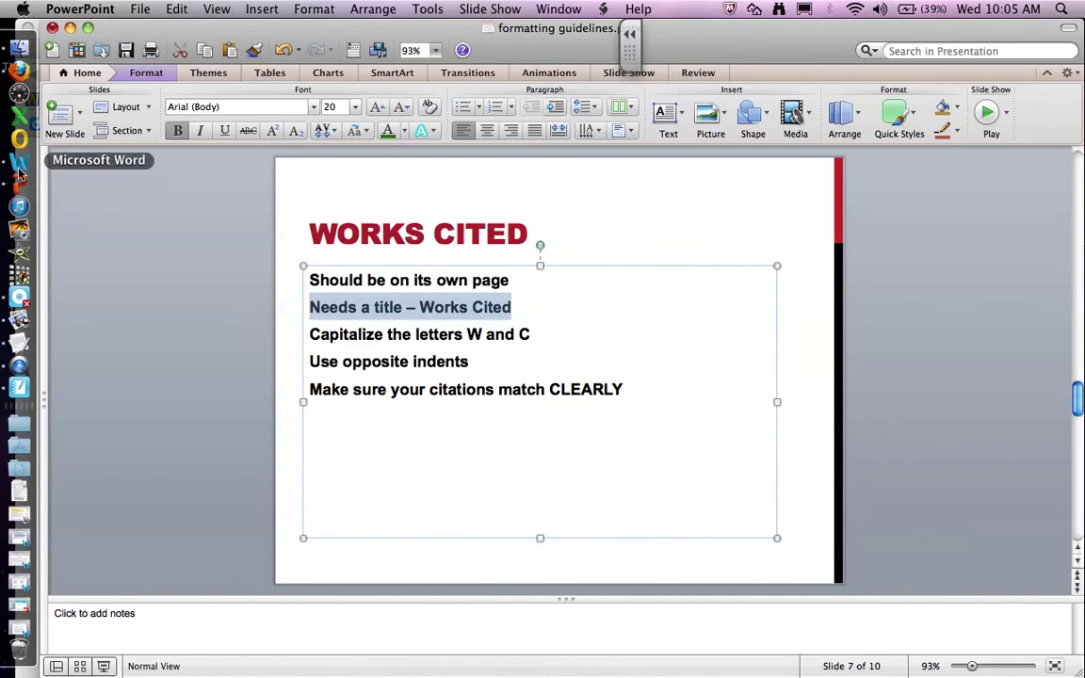
Step: Insert a page break before the citation so it starts on page 4
left_click(19, 70)
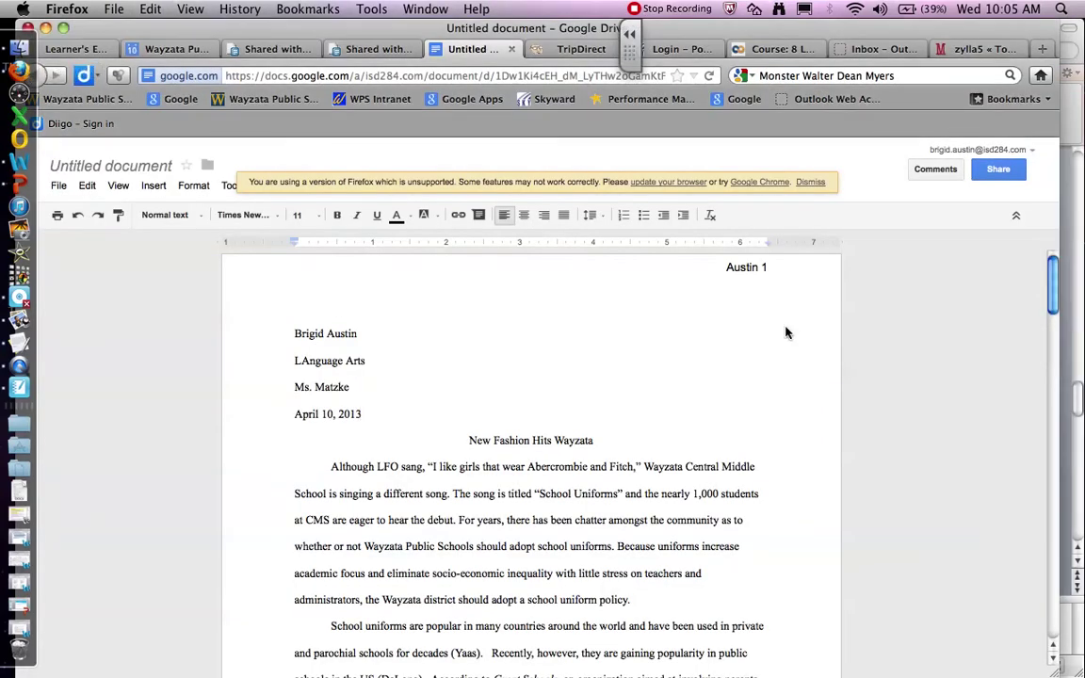
left_click_drag(1053, 283, 1055, 600)
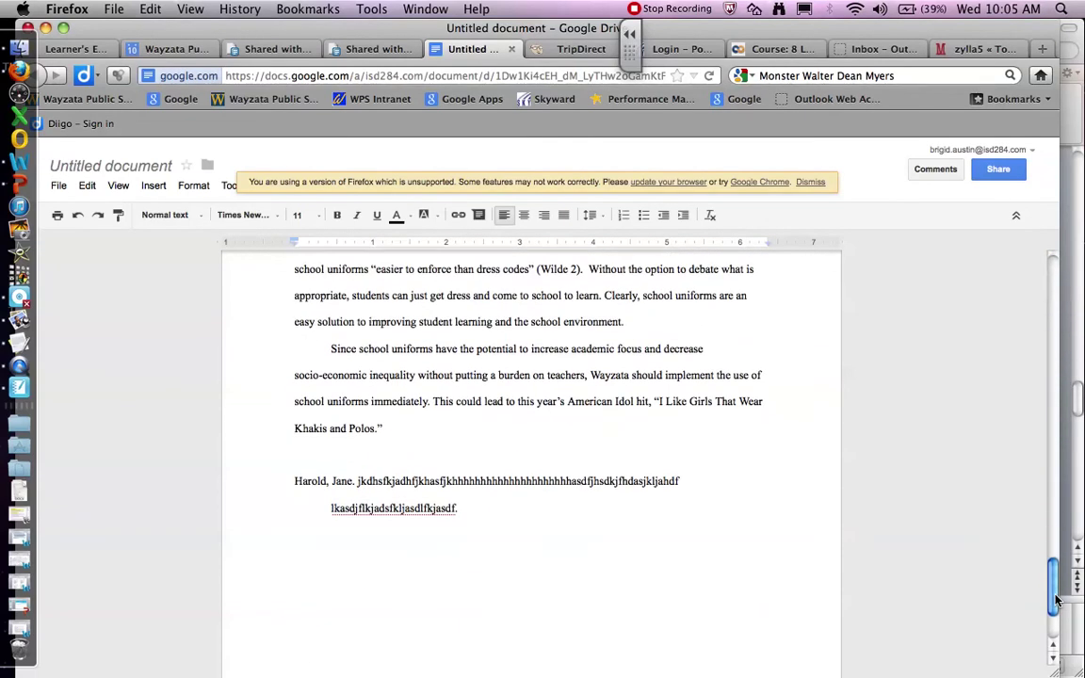
double_click(613, 434)
key("Down")
key("Down")
key("Up")
key("Up")
key("Down")
left_click(153, 185)
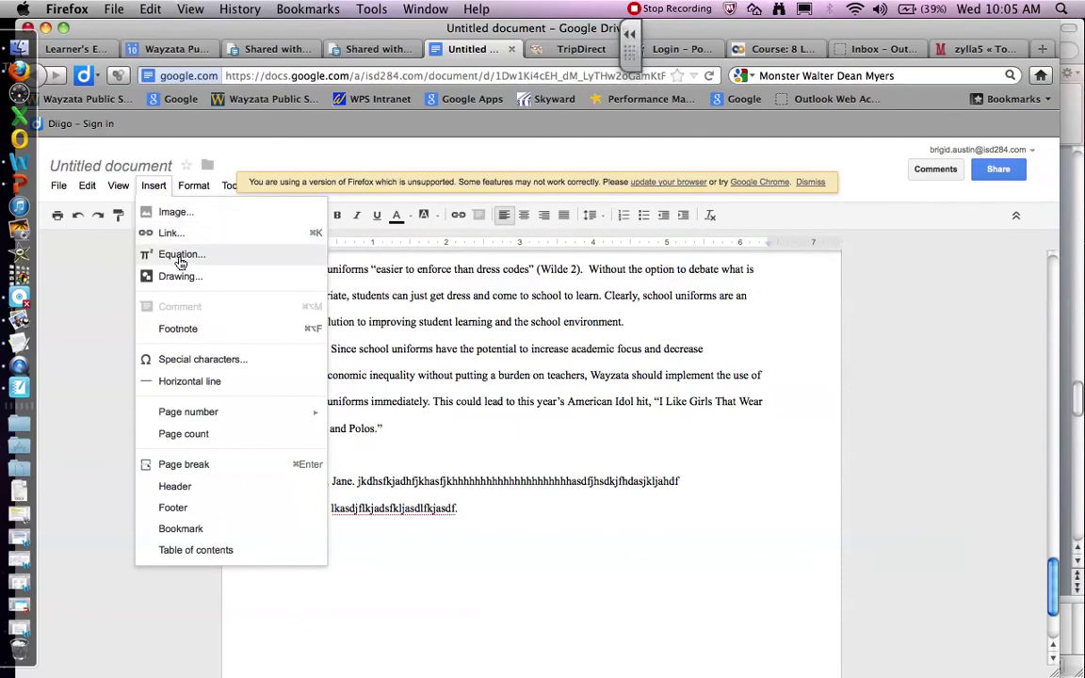
left_click(184, 464)
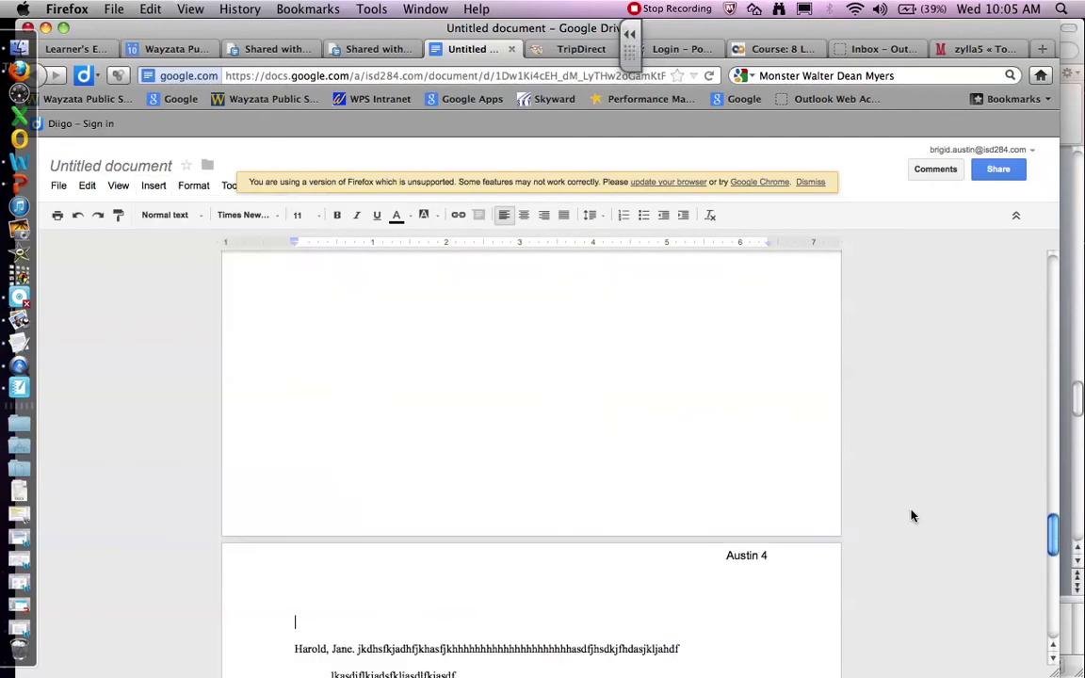
Step: Add a centered 'Works Cited' heading above the citation
mouse_move(1053, 541)
left_mouse_down()
mouse_move(1053, 504)
mouse_move(1055, 556)
left_mouse_up()
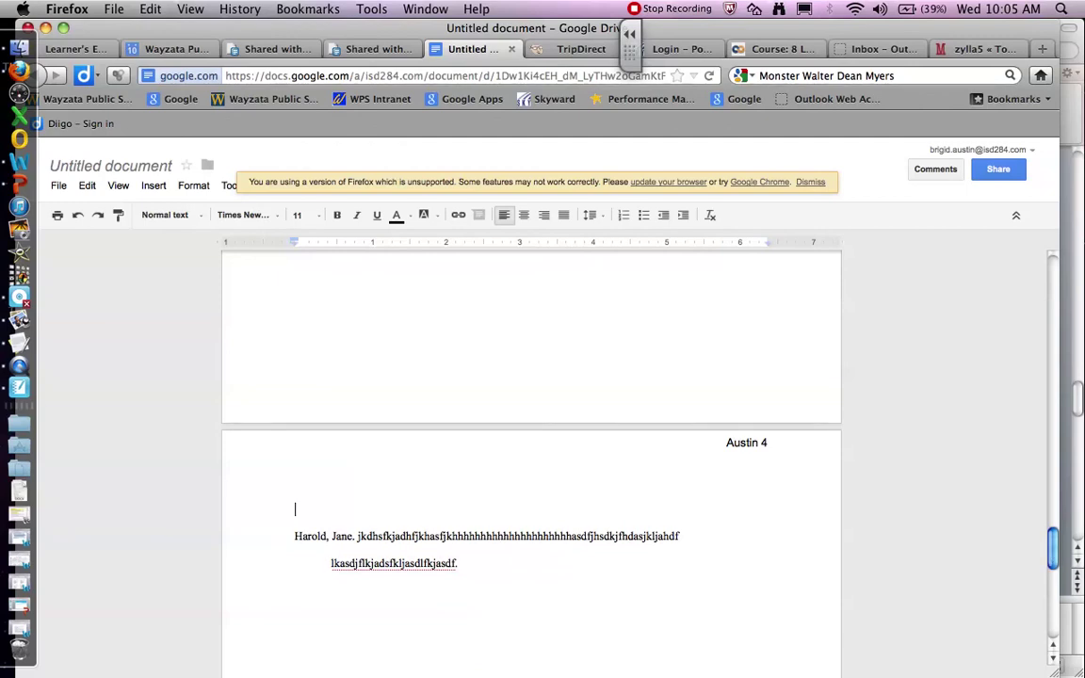
left_click(769, 500)
left_click(753, 518)
type("Works Cited")
left_click_drag(368, 512, 293, 510)
left_click(523, 215)
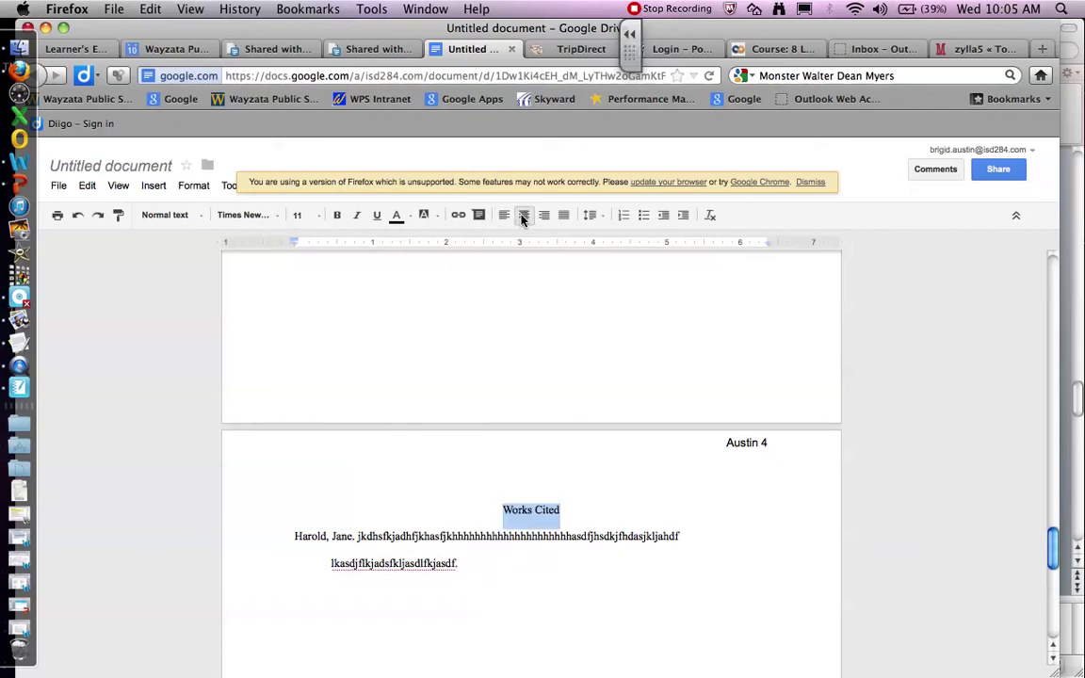
Step: Check the citation's hanging indent beneath the Works Cited heading
left_click(552, 595)
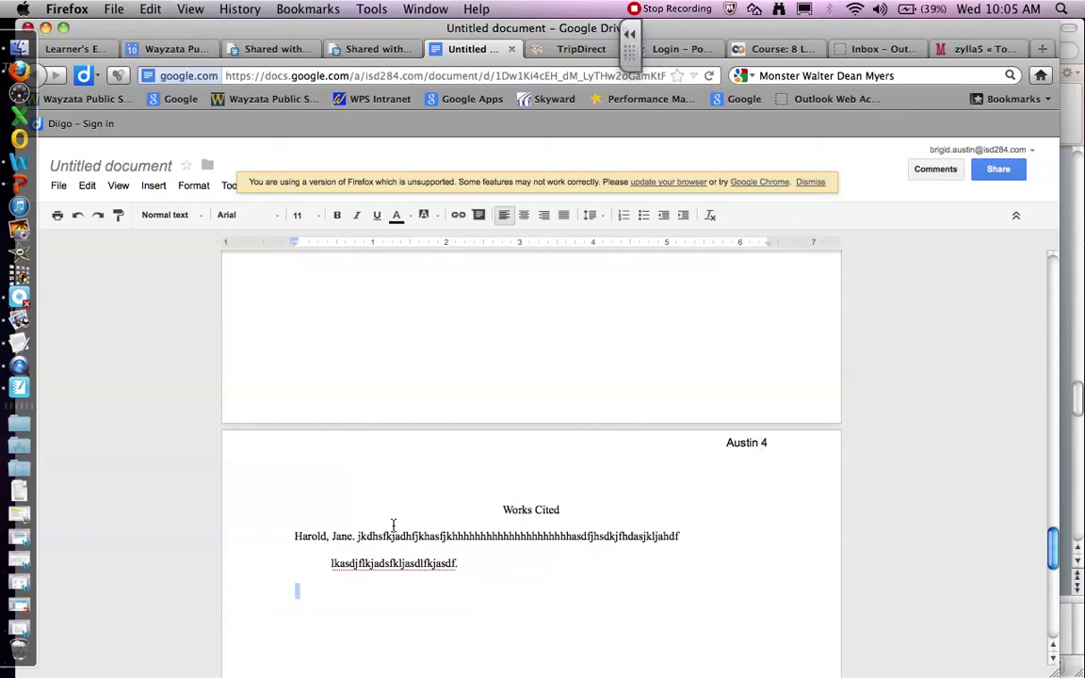
left_click(294, 537)
key("Down")
key("Down")
left_click(502, 510)
left_click(457, 536)
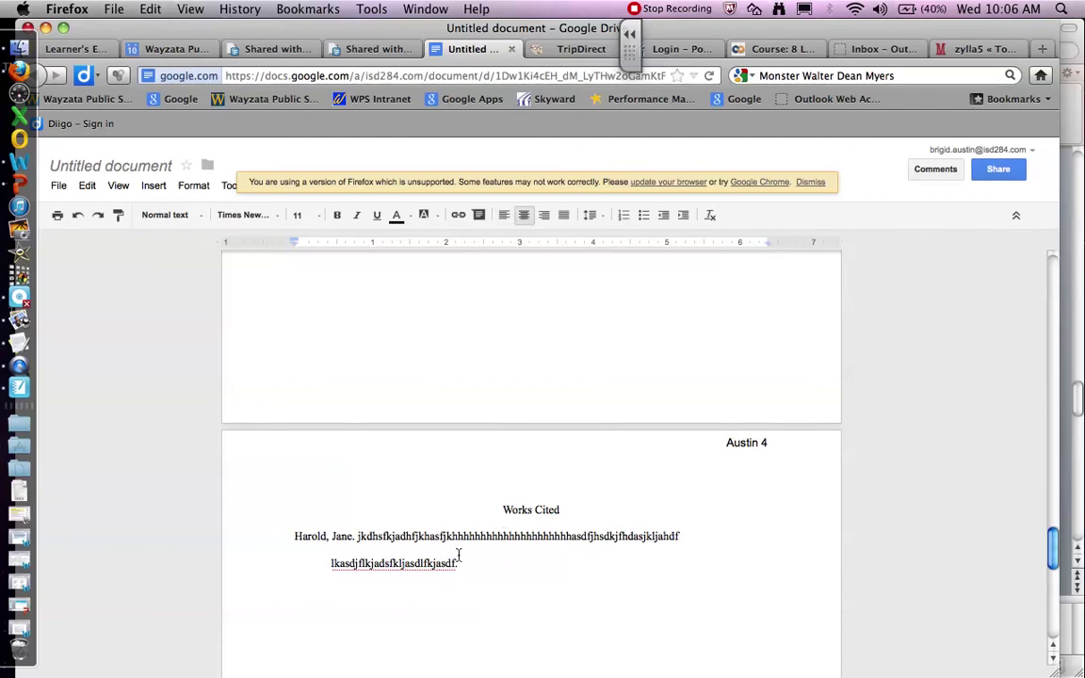
left_click(434, 595)
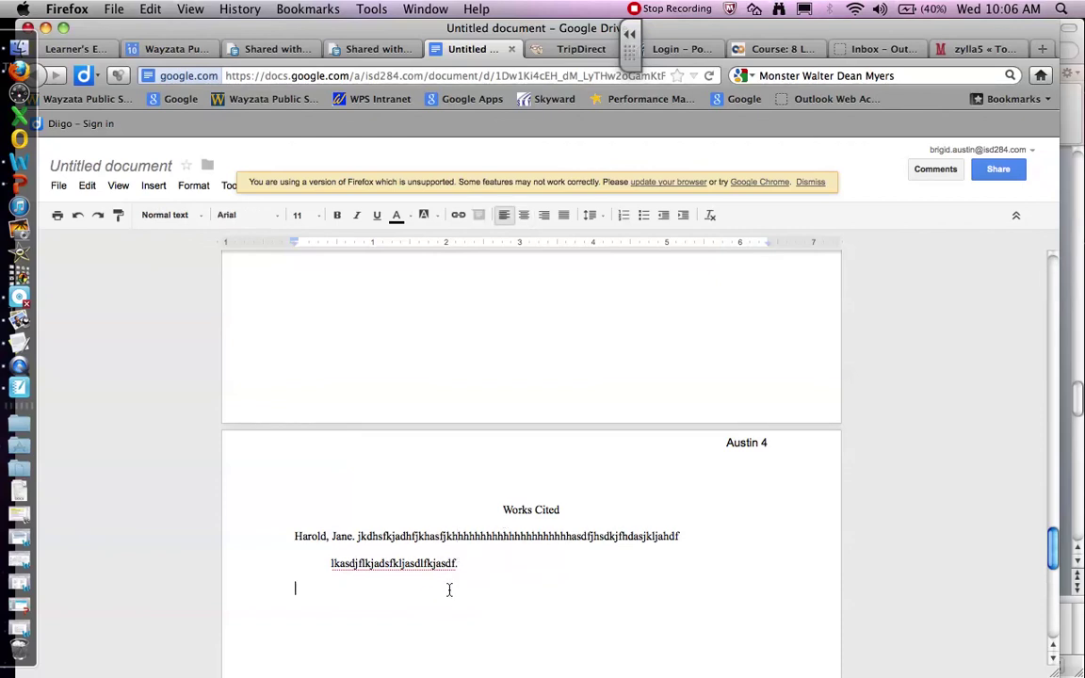
Step: Type 'jhkhk' below the citation, then advance the guidelines to the FINAL PROOFING slide
type("jhkhk")
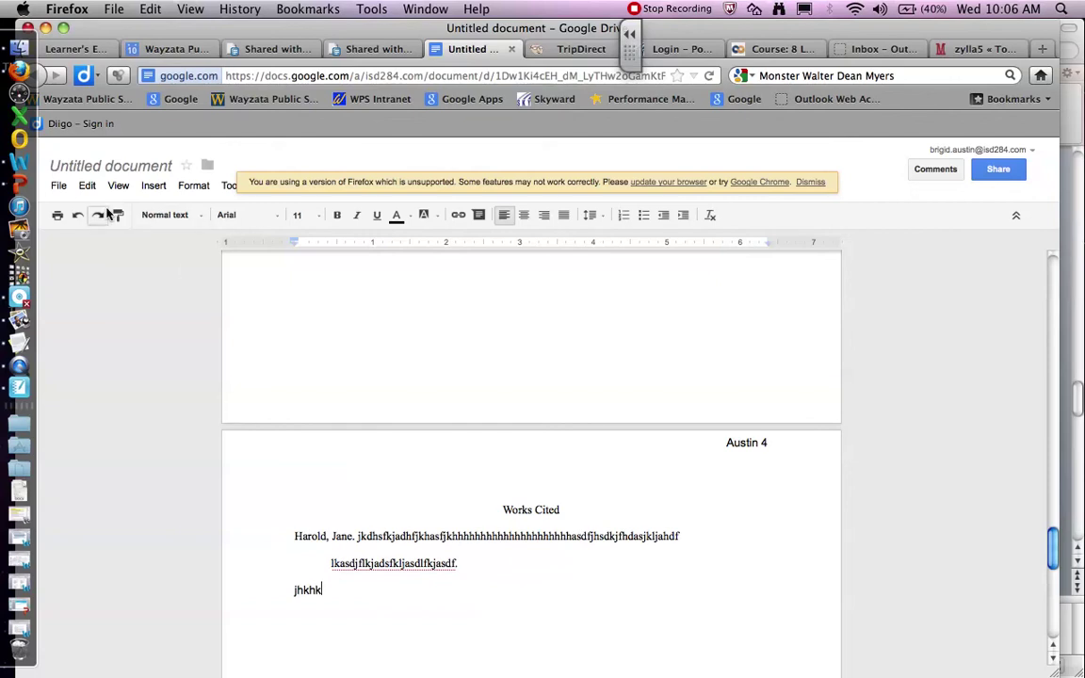
left_click(21, 185)
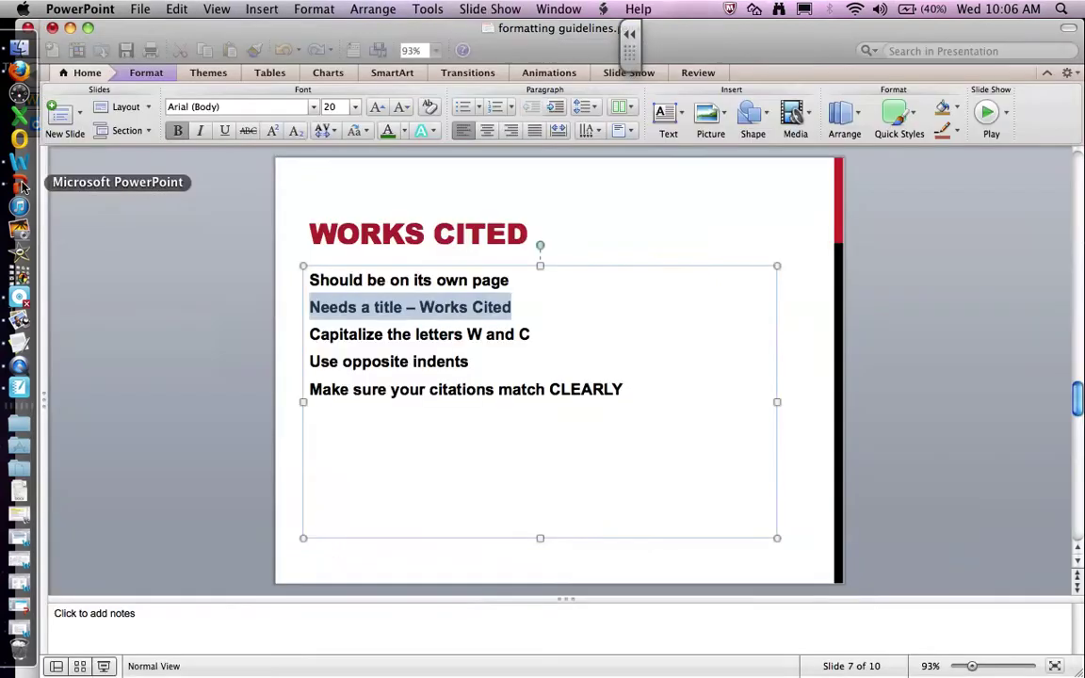
left_click(1078, 584)
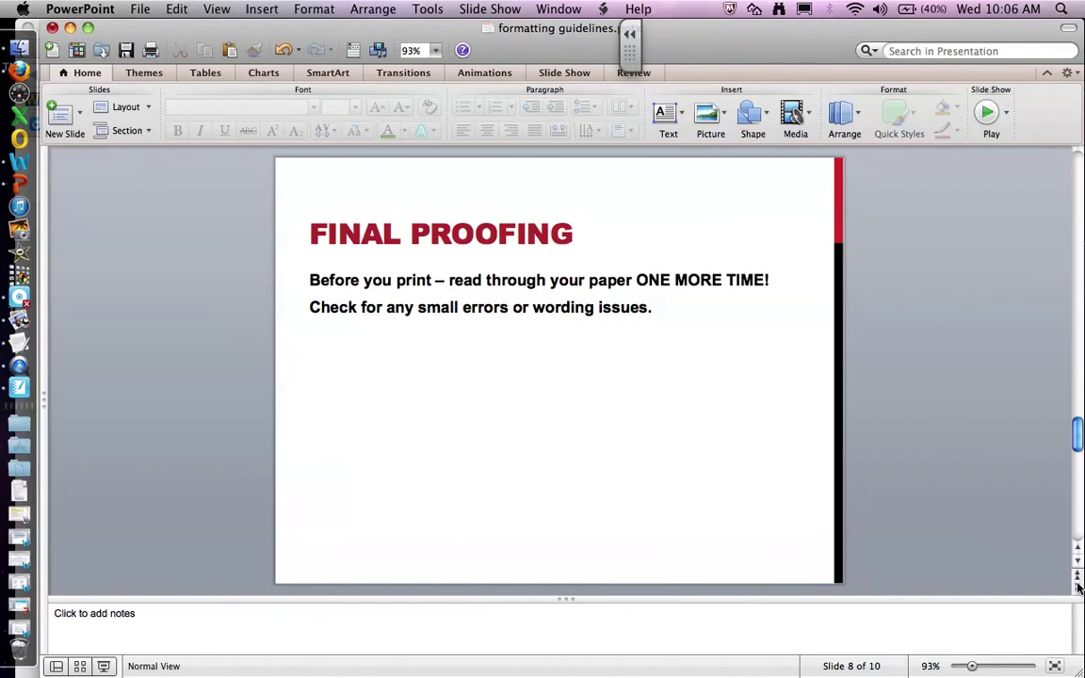